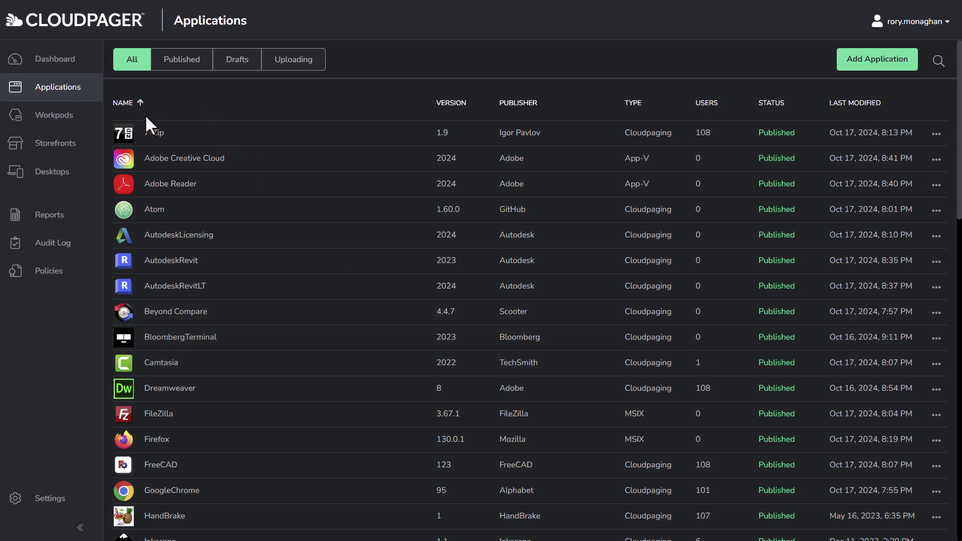
# Start adding a new storefront of the App Attach type
pyautogui.click(70, 144)
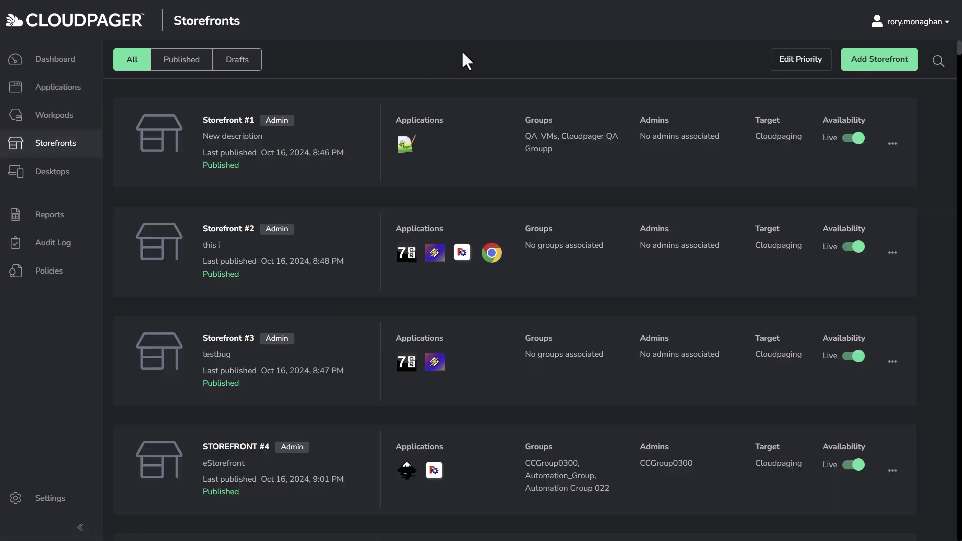
pyautogui.click(892, 74)
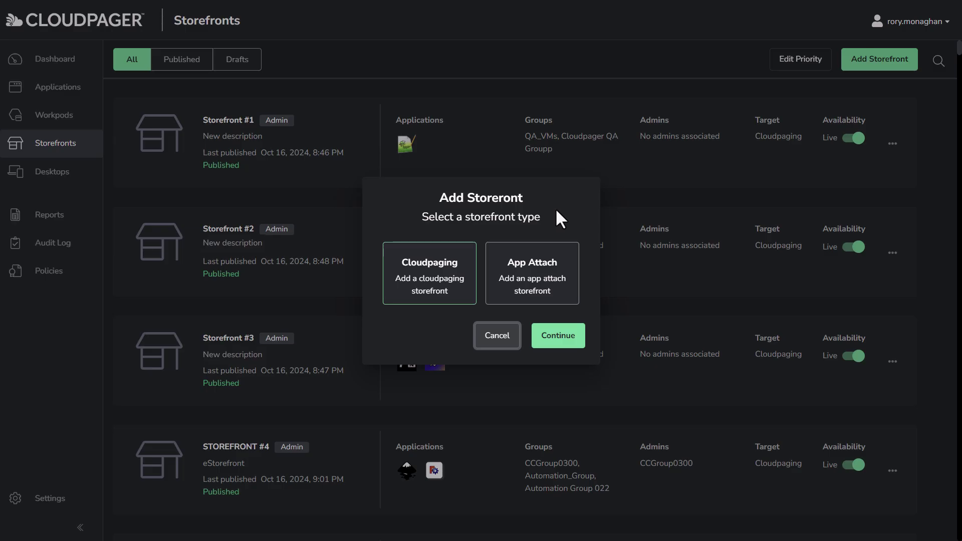
pyautogui.click(514, 280)
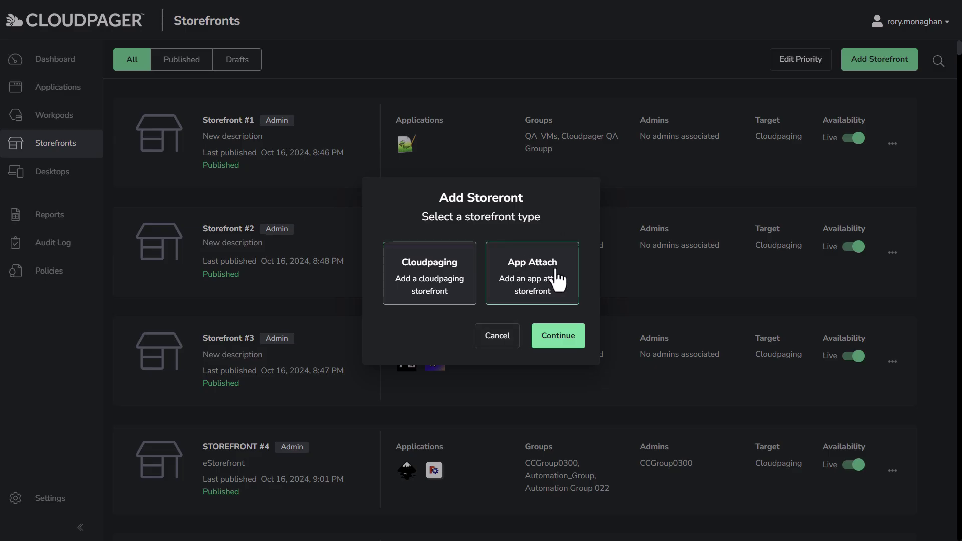
pyautogui.click(575, 343)
# Name the storefront "IT Desktop Applications" and describe it as "This Storefront is for all applications required on IT employee Azure Virtual Desktops"
pyautogui.click(415, 196)
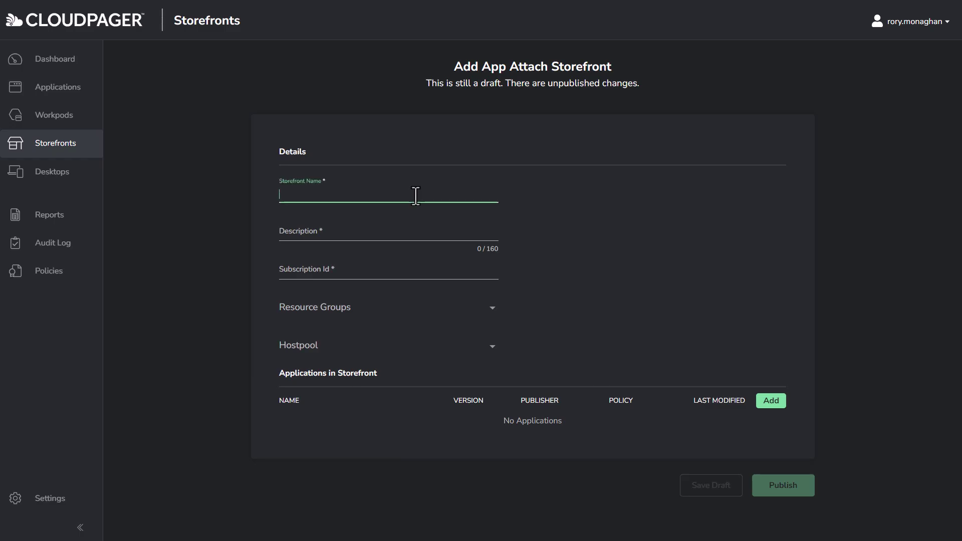
pyautogui.write('IT Desktop Applications')
pyautogui.press('Tab')
pyautogui.write('This is an App Attach')
pyautogui.hotkey('ctrl', 'a')
pyautogui.write('This Storefront is for all applica')
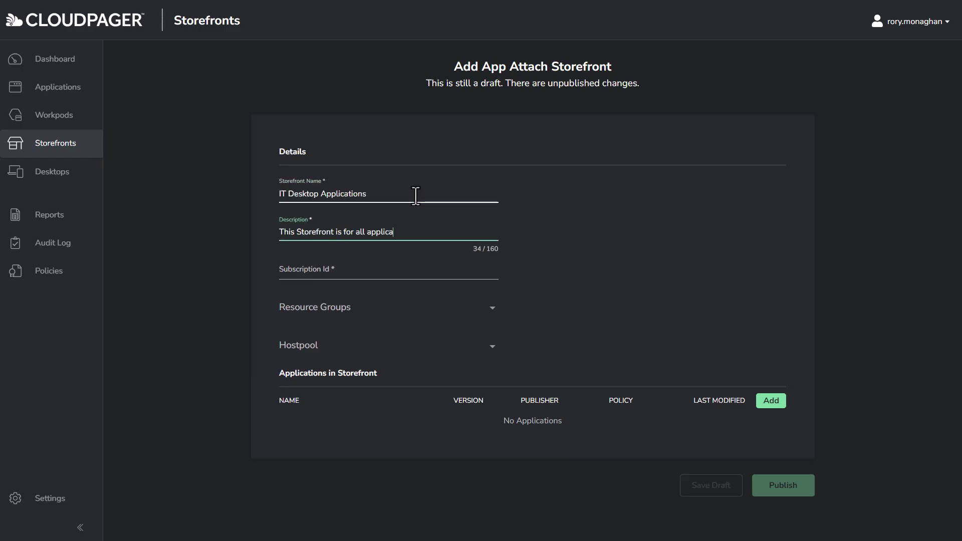
pyautogui.write('tions required on IT employee Azure Virtual Desktops')
pyautogui.press('Tab')
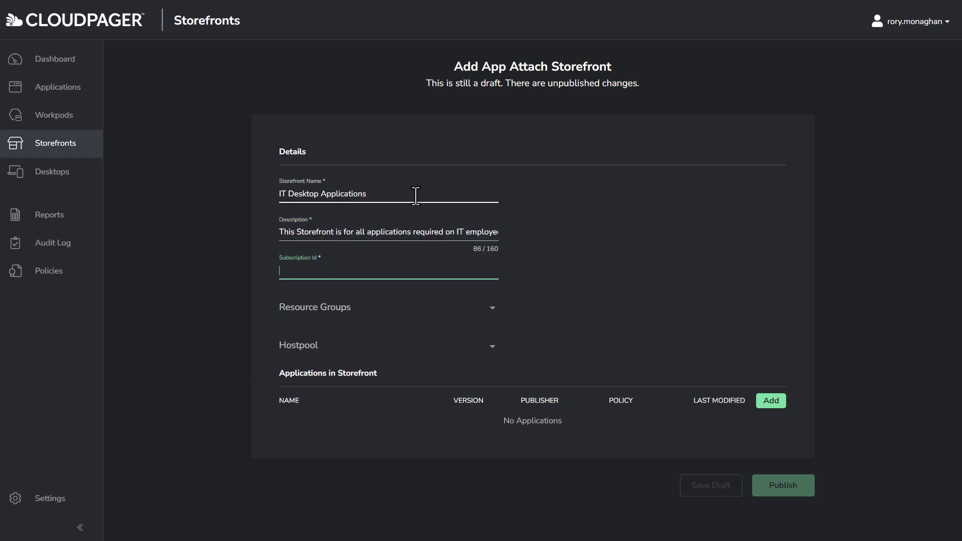
# Enter the Azure subscription ID and choose resource group STAGING-AVD-RG3 with host pool STAGING-AVD-HP3
pyautogui.write('6568c82f-2cc0-4f88-8d1e-38c8497e45f2')
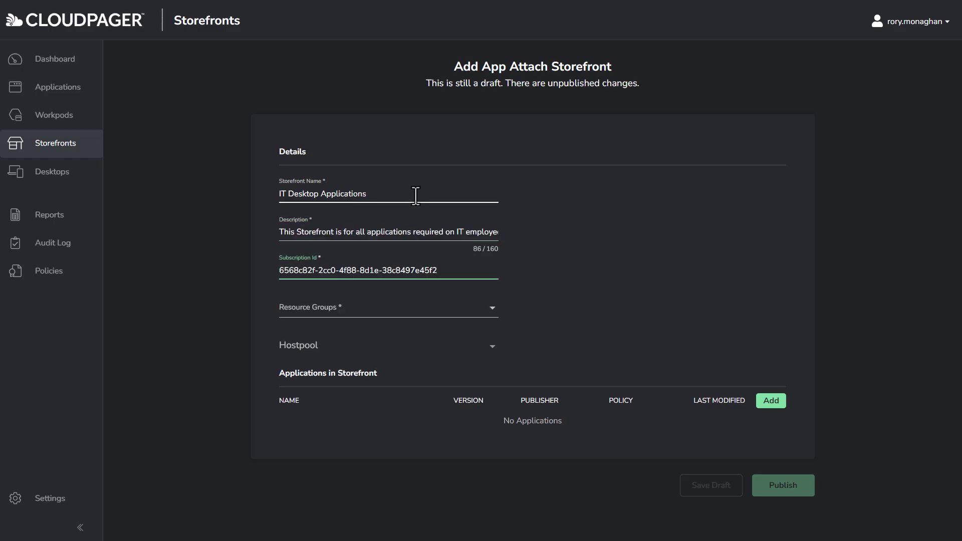
pyautogui.click(493, 315)
pyautogui.click(428, 321)
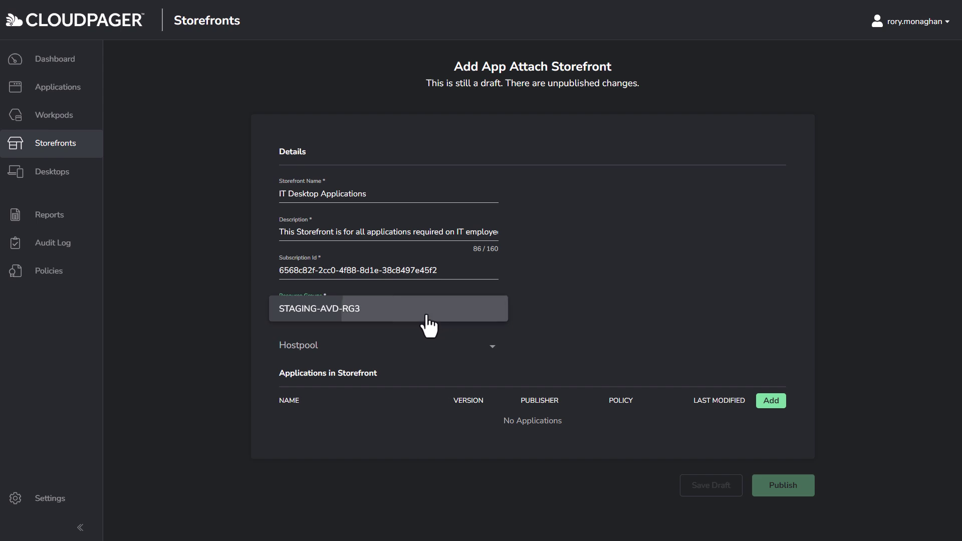
pyautogui.click(494, 355)
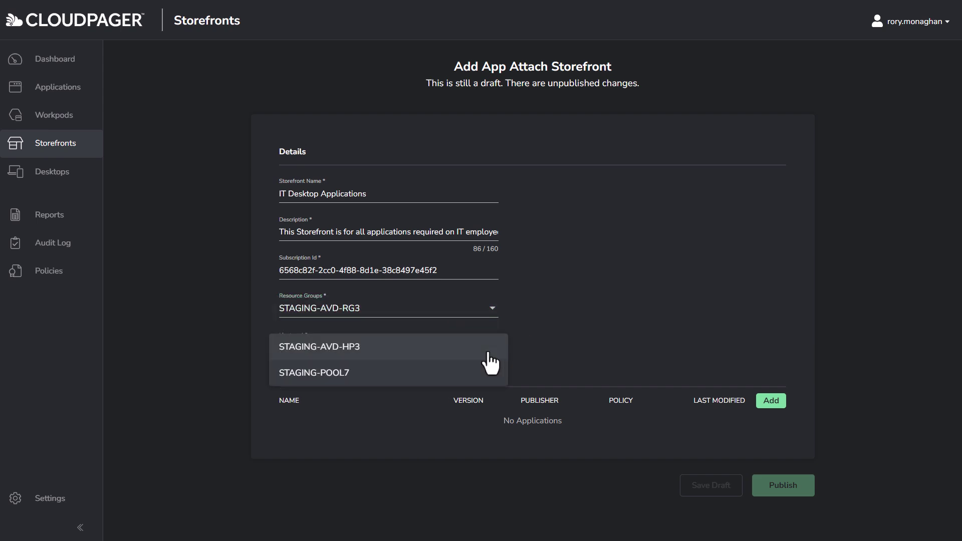
pyautogui.click(313, 351)
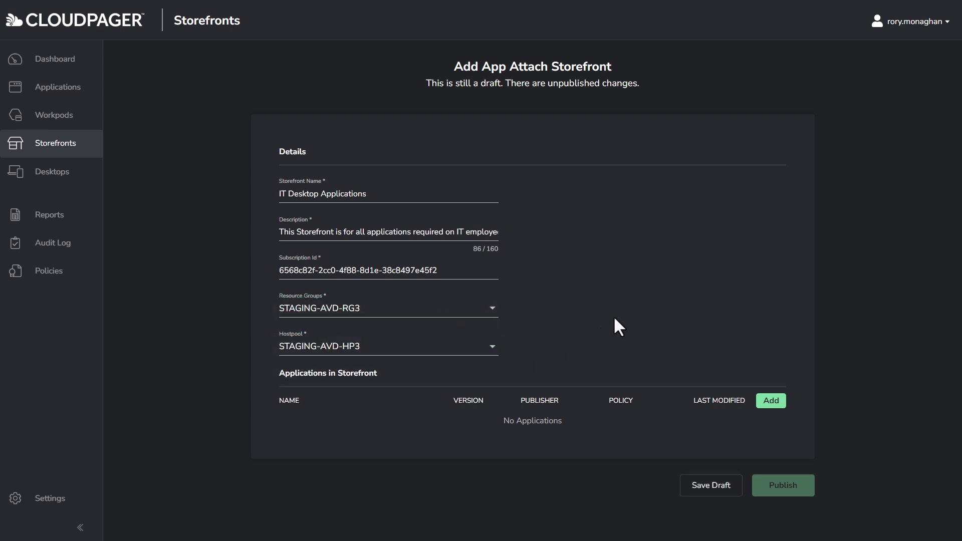
# Select AutodeskLicensing, AutodeskRevit, BloombergTerminal, Camtasia, Dreamweaver and GoogleChrome as applications for the storefront
pyautogui.click(768, 404)
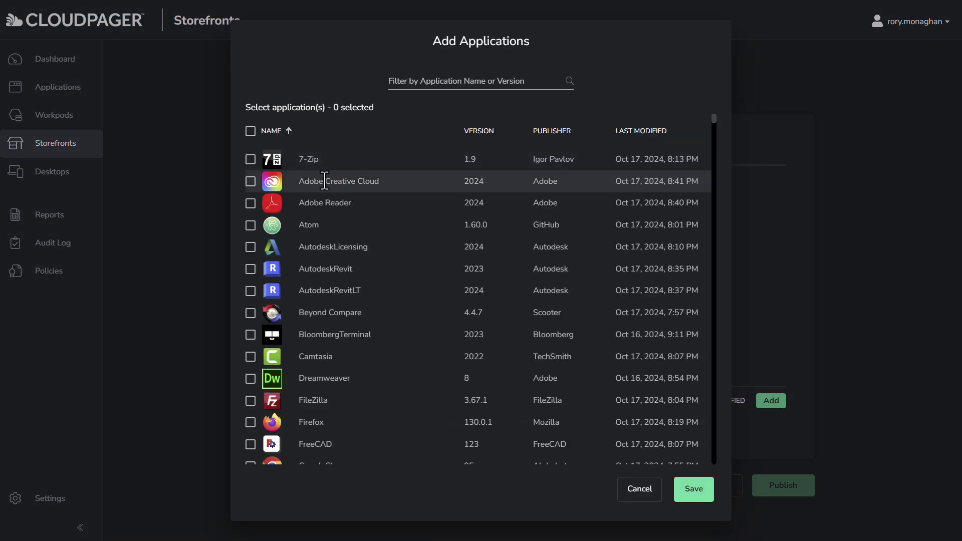
pyautogui.click(251, 247)
pyautogui.click(251, 269)
pyautogui.click(250, 334)
pyautogui.click(250, 356)
pyautogui.click(250, 378)
pyautogui.click(251, 464)
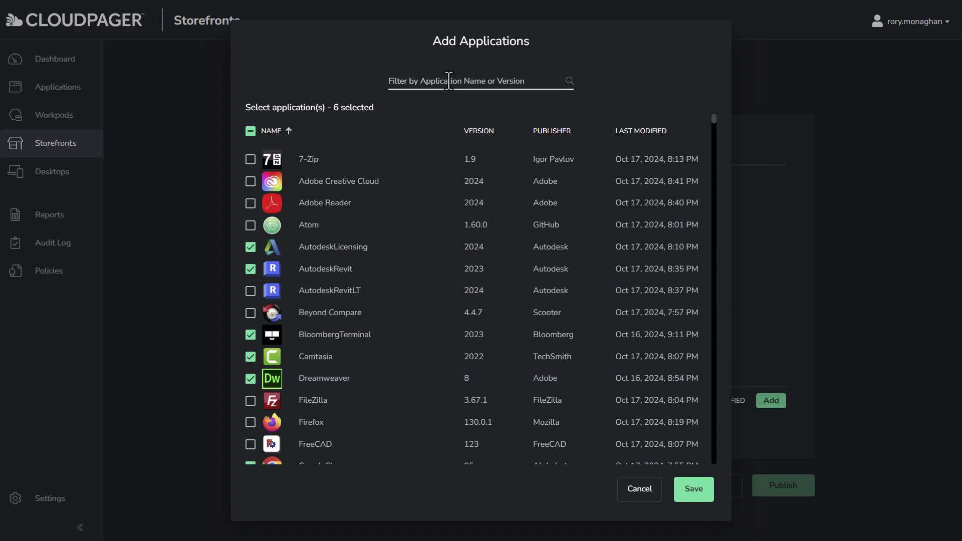
# Filter the applications by "vis", also select VisualStudioCommunity, and save the application selection to the storefront
pyautogui.click(449, 80)
pyautogui.write('vis')
pyautogui.click(250, 159)
pyautogui.click(696, 486)
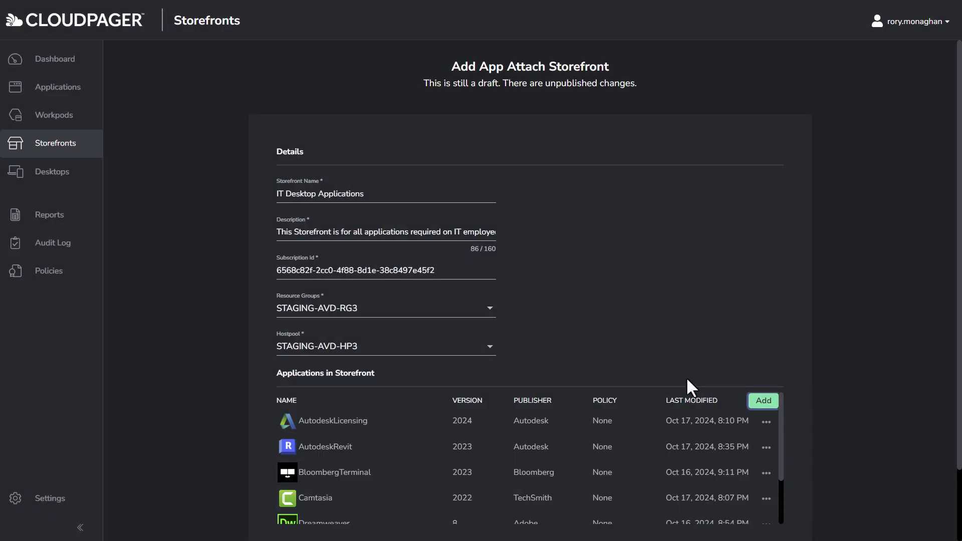
# Publish the storefront with the comment "CHG10452 - Created IT Desktop Application Storefront"
pyautogui.scroll(-2, 806, 281)
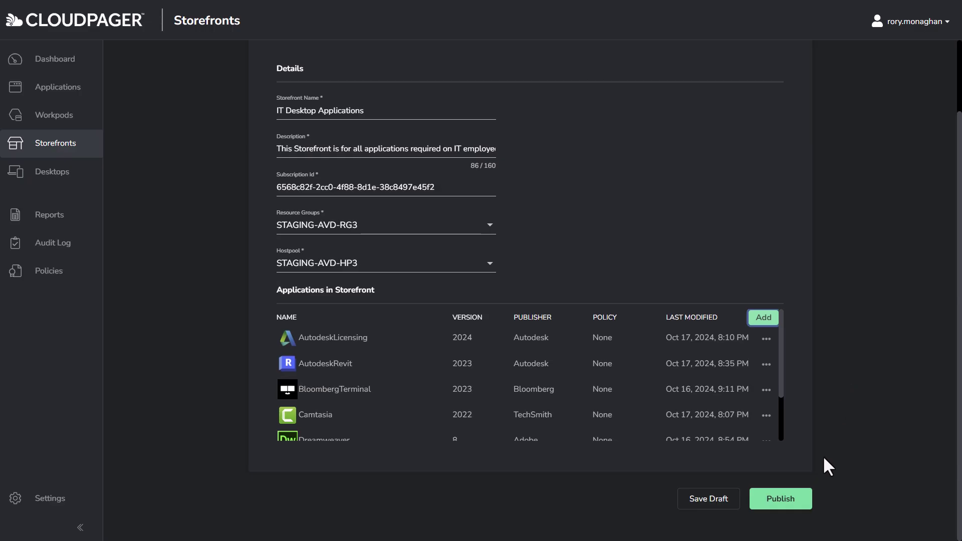
pyautogui.click(780, 498)
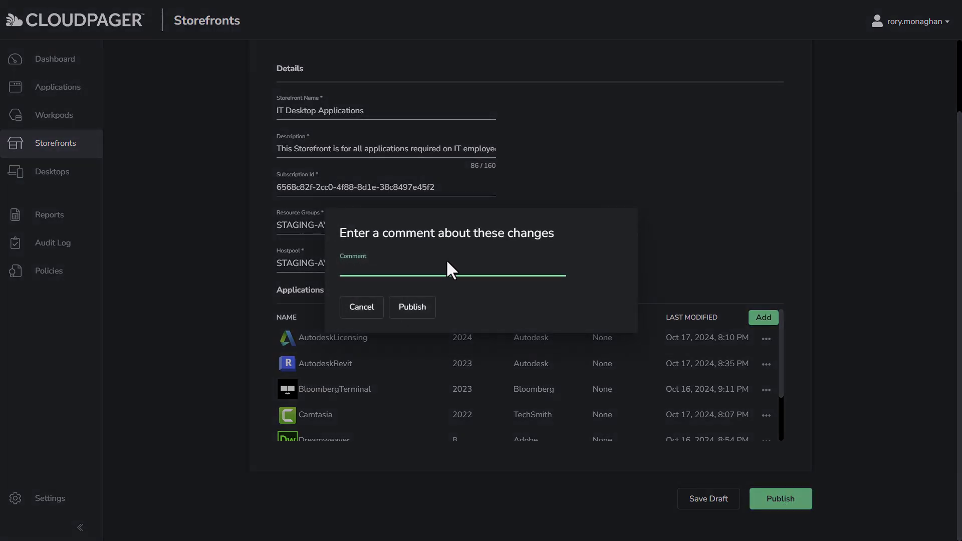
pyautogui.write('CHG10452 - Created IT Des')
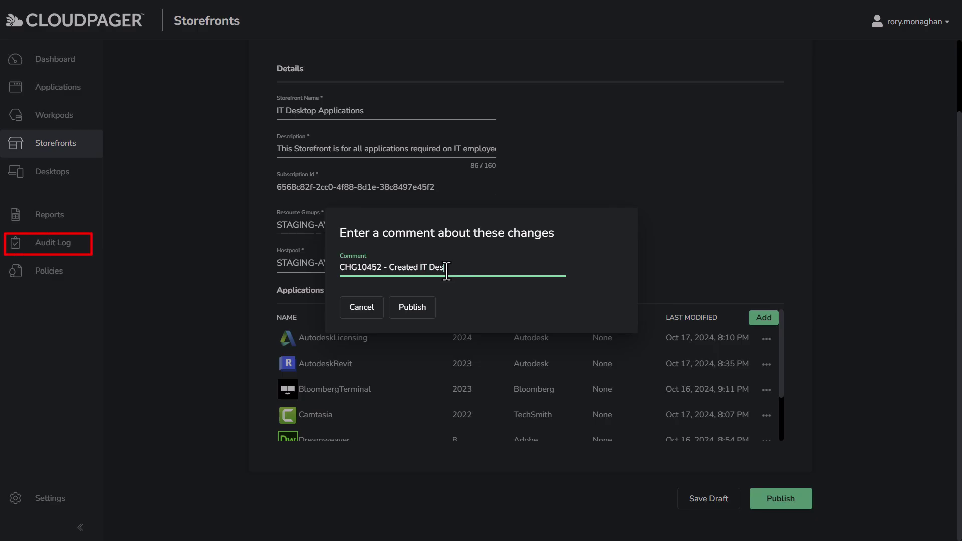
pyautogui.write('ktop Application Storefront')
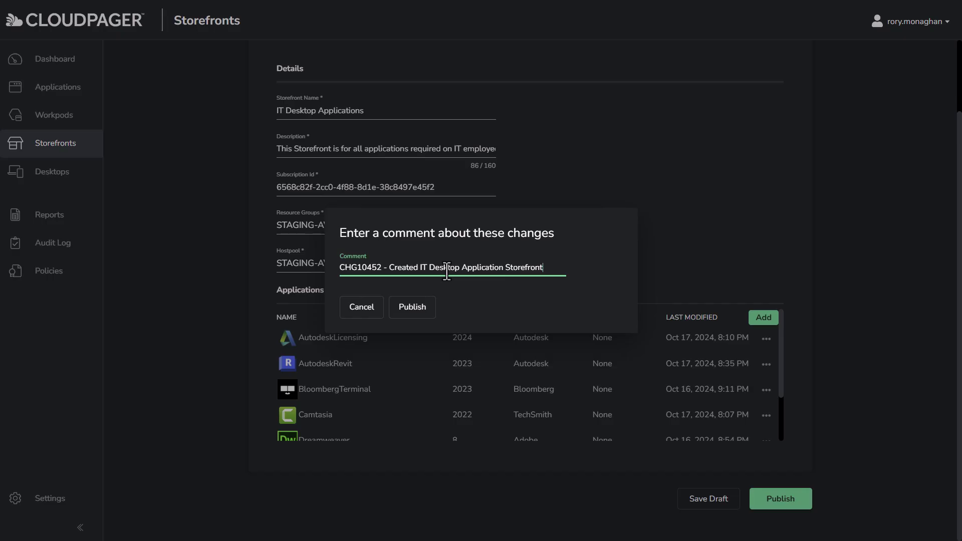
pyautogui.click(419, 310)
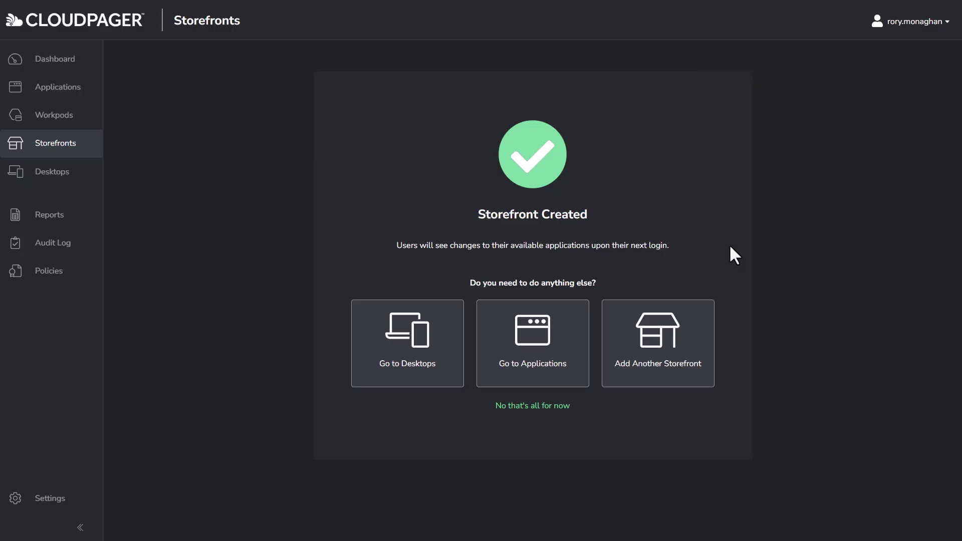
# Switch to the App attach page of Azure Virtual Desktop in the Azure portal and refresh the package list
pyautogui.moveTo(202, 4)
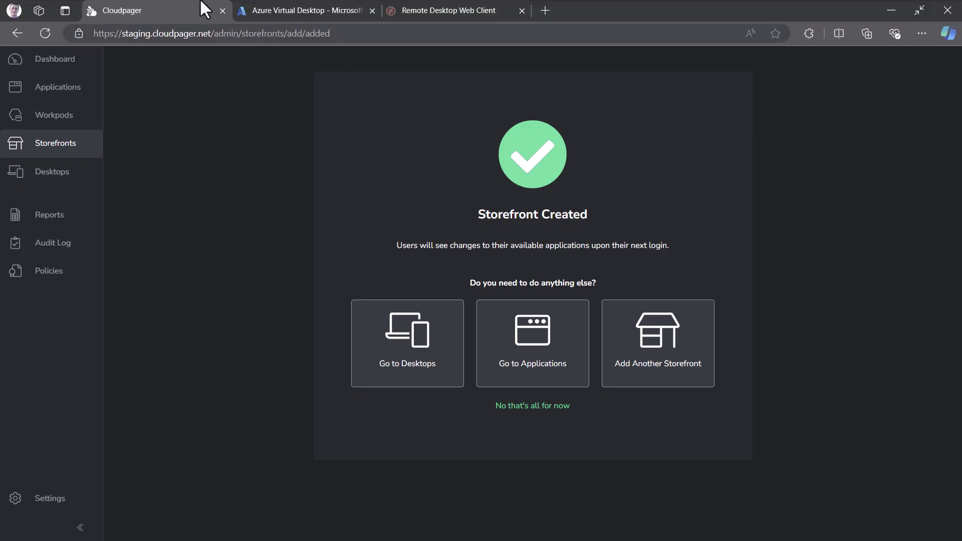
pyautogui.click(275, 11)
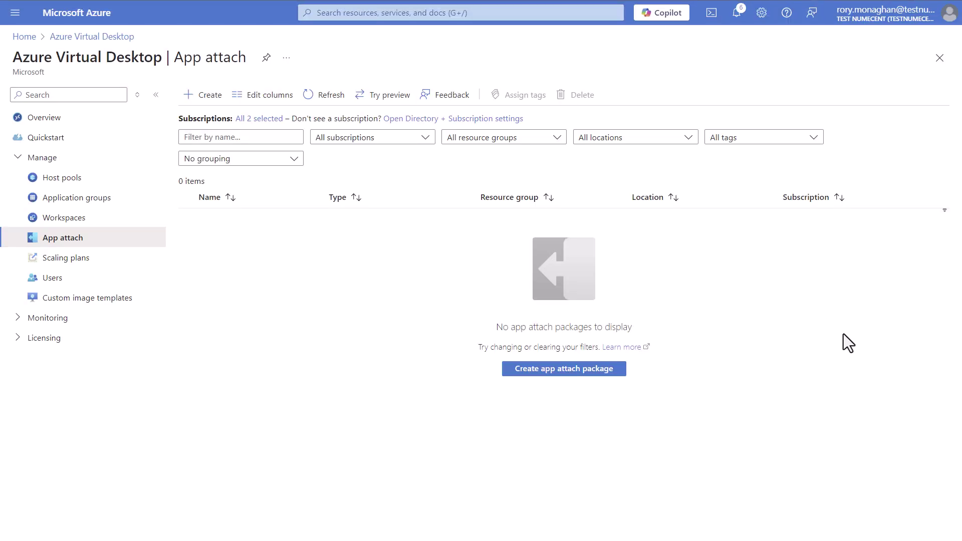
pyautogui.click(316, 94)
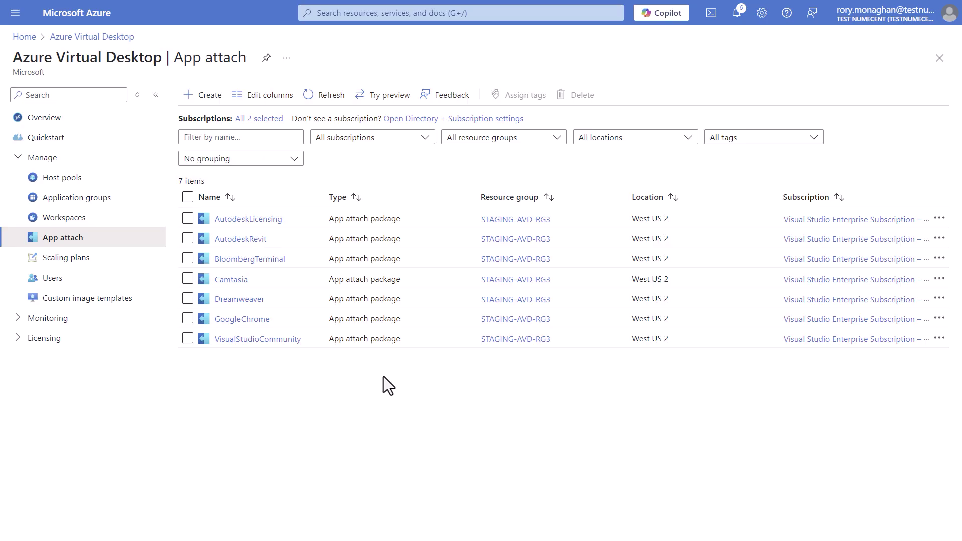
# Assign the .IT User Group to the AutodeskLicensing app attach package
pyautogui.click(267, 220)
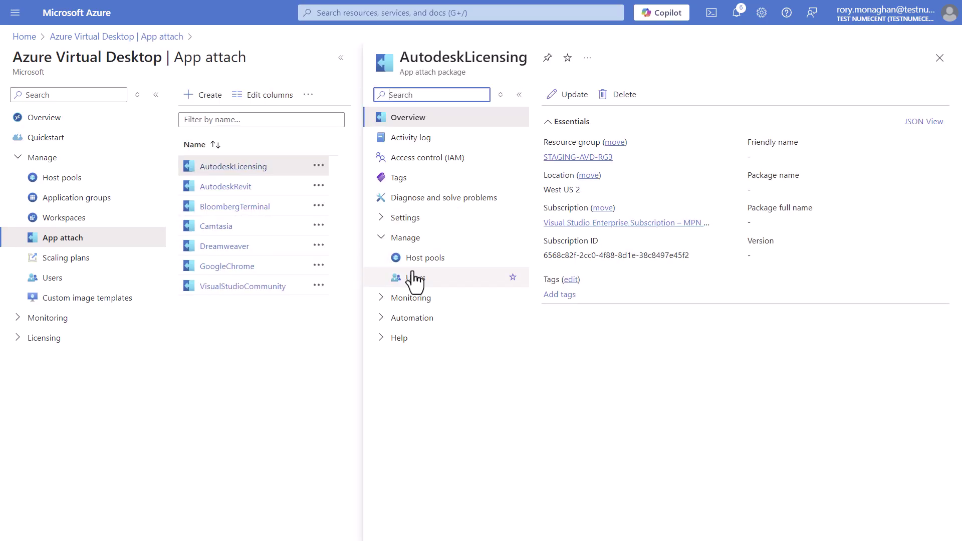
pyautogui.click(416, 278)
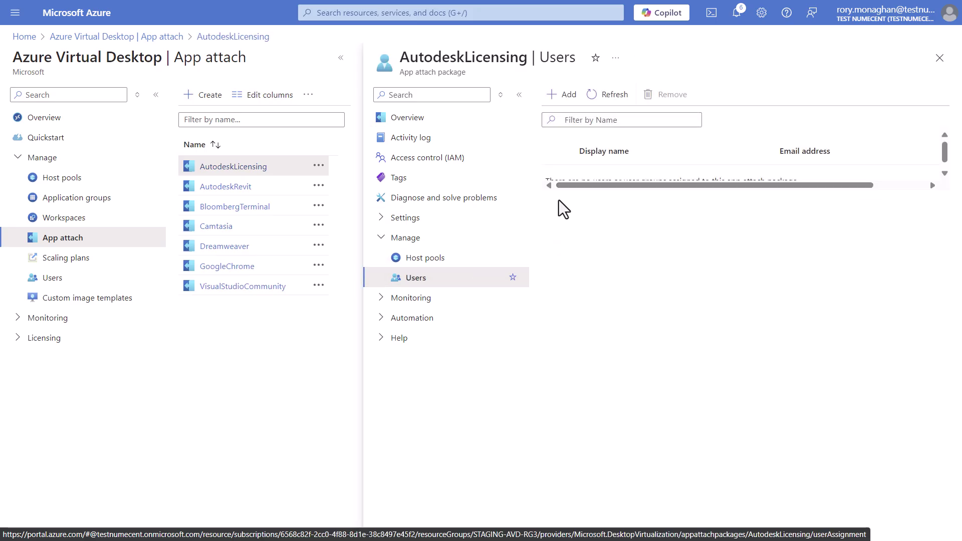
pyautogui.click(569, 95)
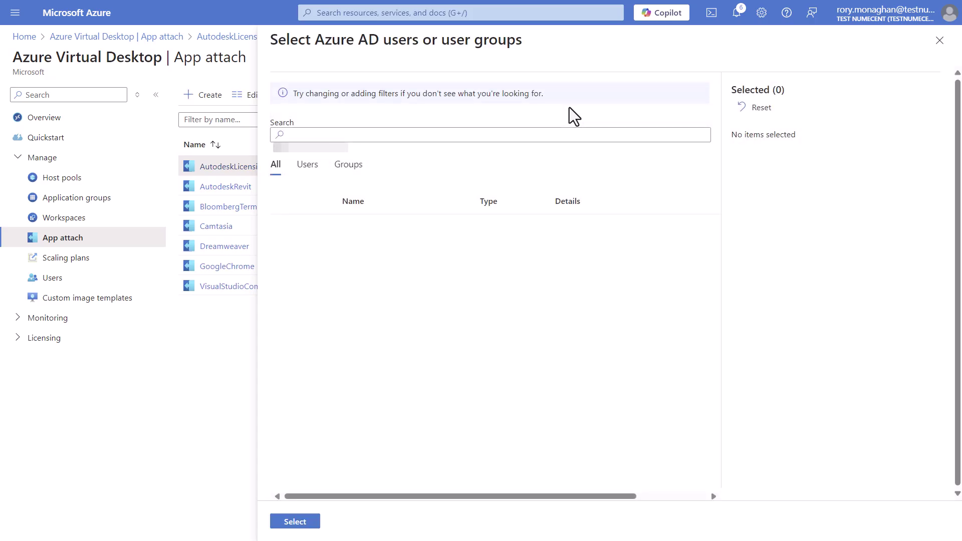
pyautogui.write('IT')
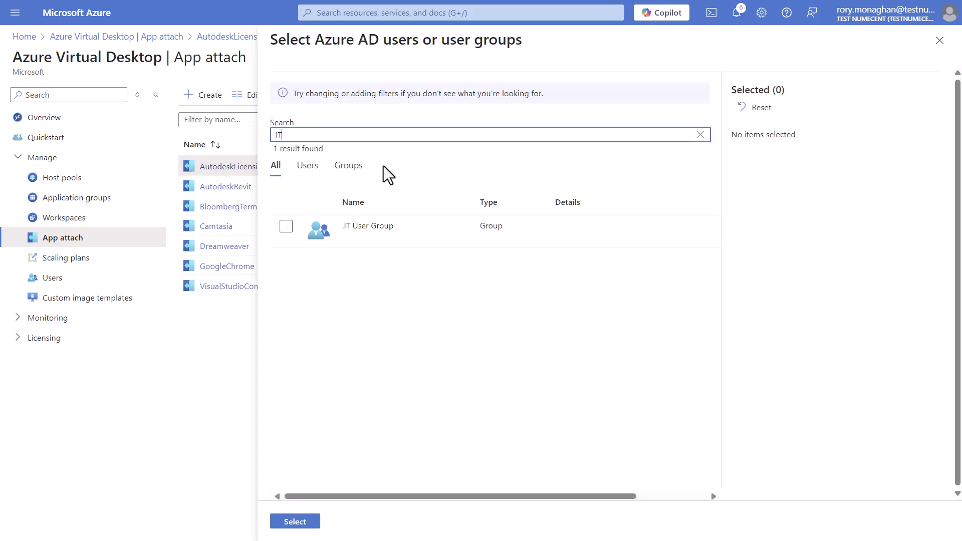
pyautogui.click(286, 227)
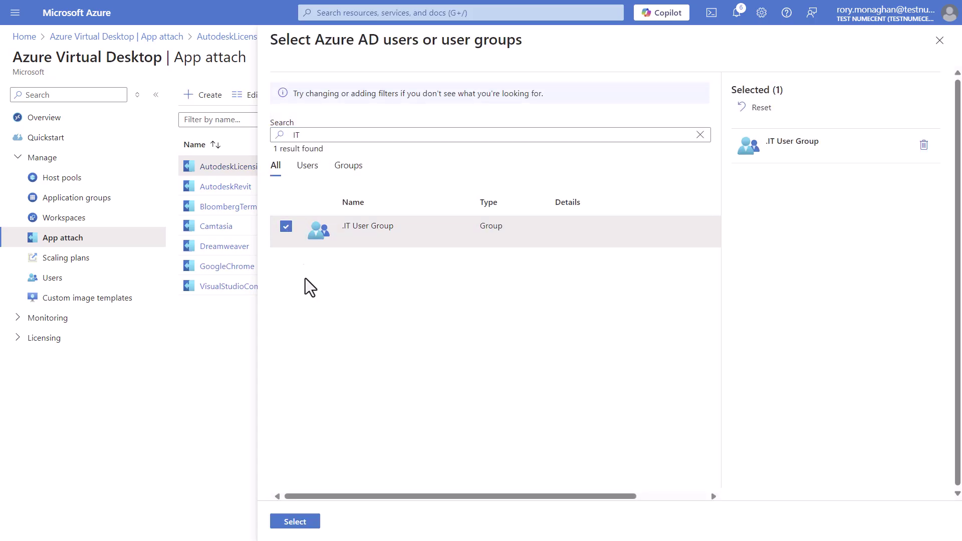
pyautogui.click(310, 523)
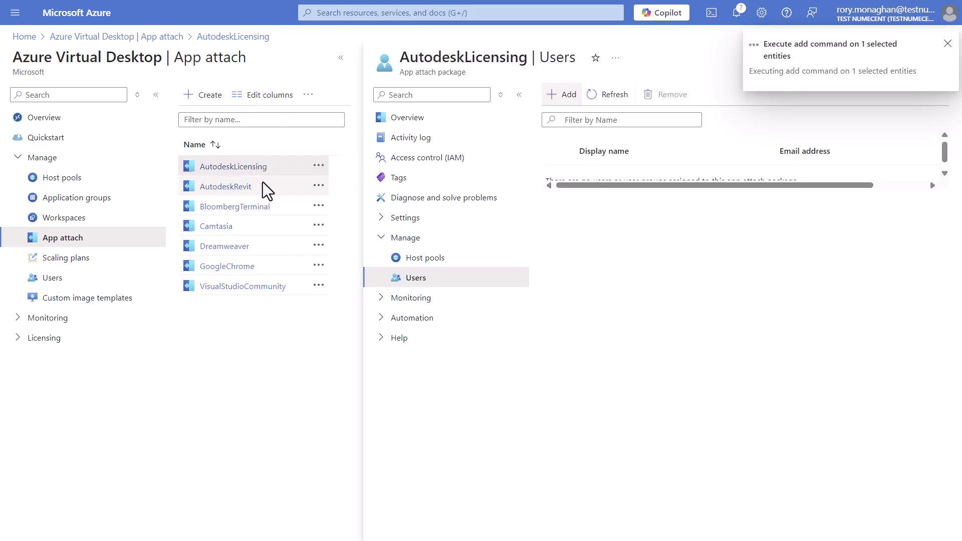
# Assign the .IT User Group to the AutodeskRevit and BloombergTerminal app attach packages
pyautogui.click(248, 188)
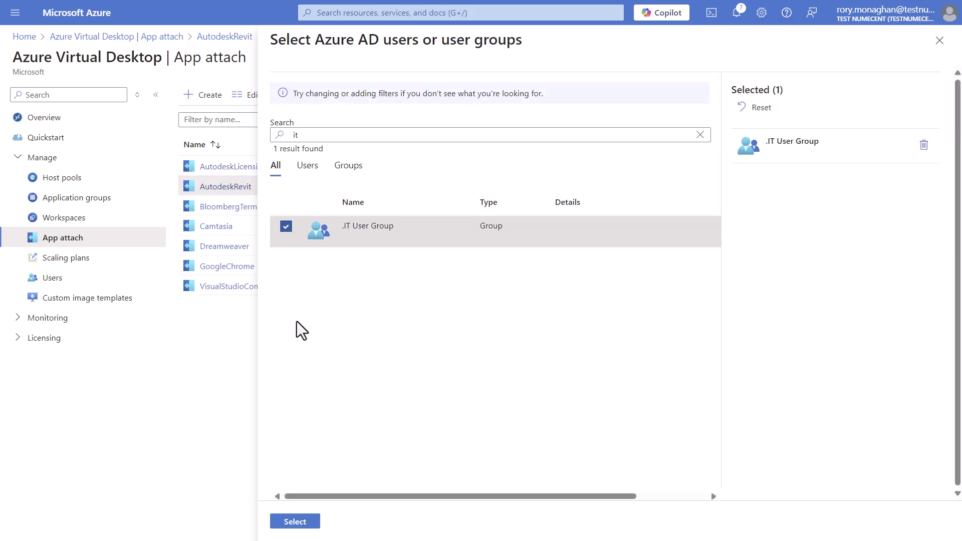
pyautogui.click(294, 522)
pyautogui.click(251, 209)
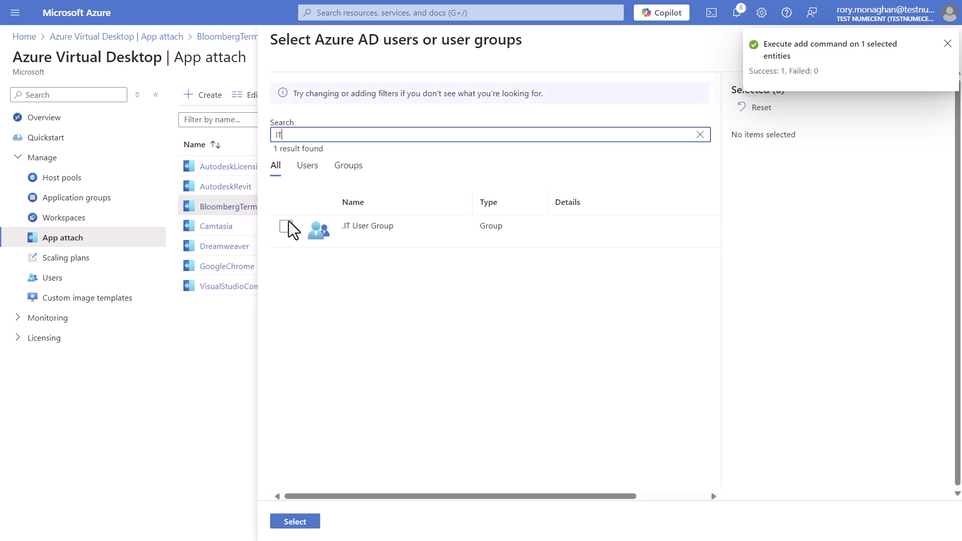
pyautogui.click(284, 224)
pyautogui.click(311, 523)
# Assign the additional host pool pool-ms-northeu to the Camtasia app attach package, keeping pool-ms-northeu-w11 selected
pyautogui.click(215, 228)
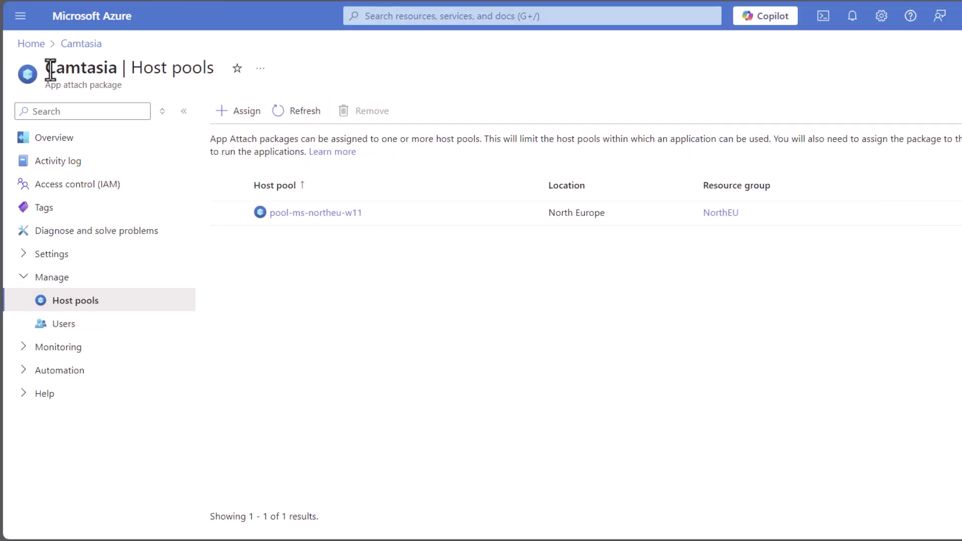
pyautogui.click(243, 114)
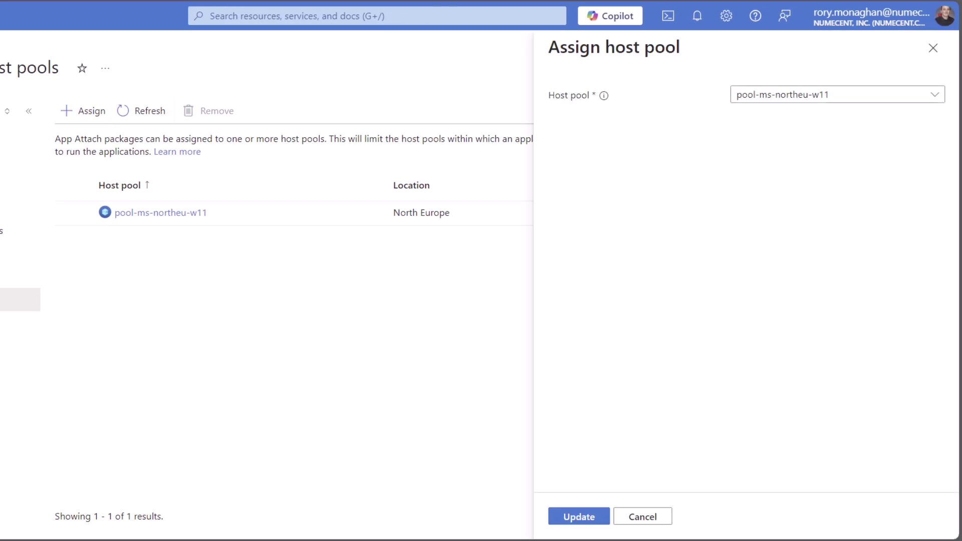
pyautogui.click(933, 101)
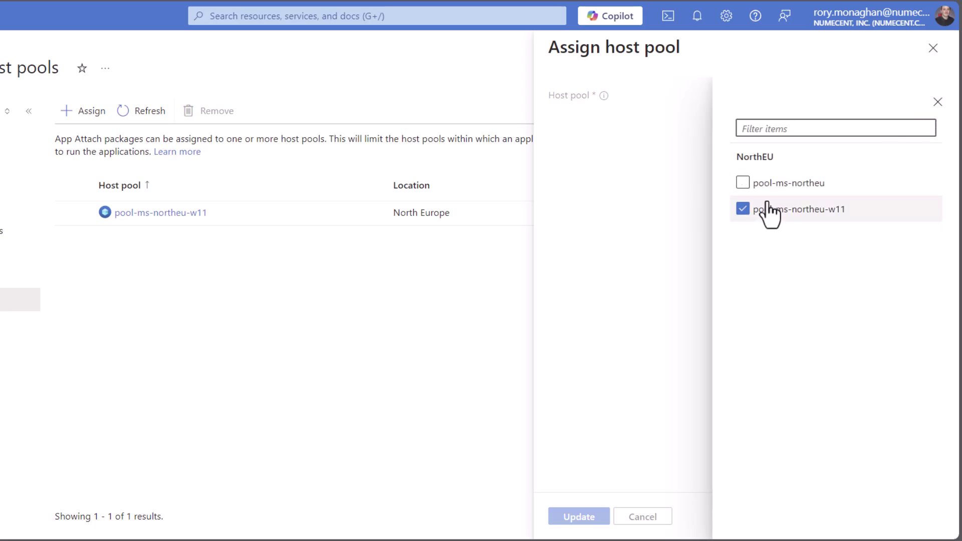
pyautogui.click(739, 185)
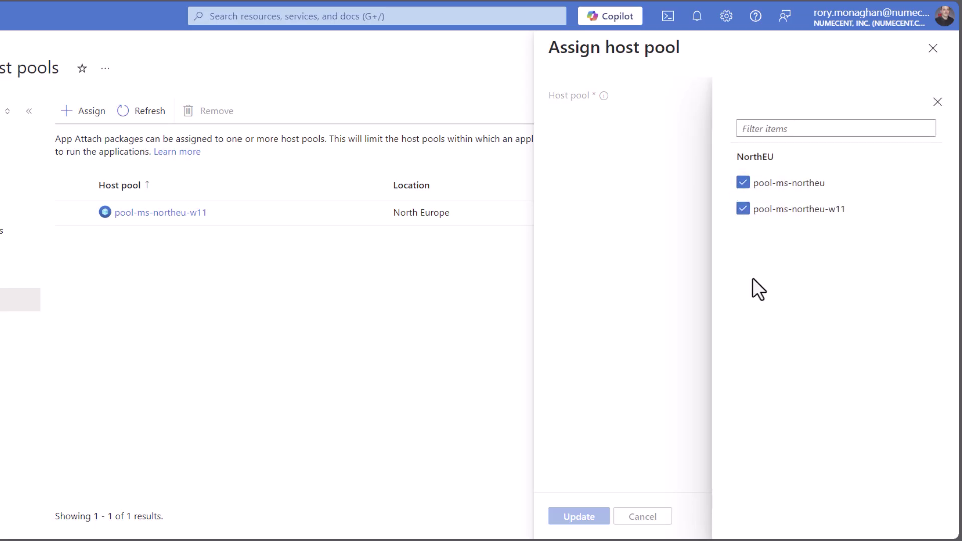
pyautogui.click(938, 102)
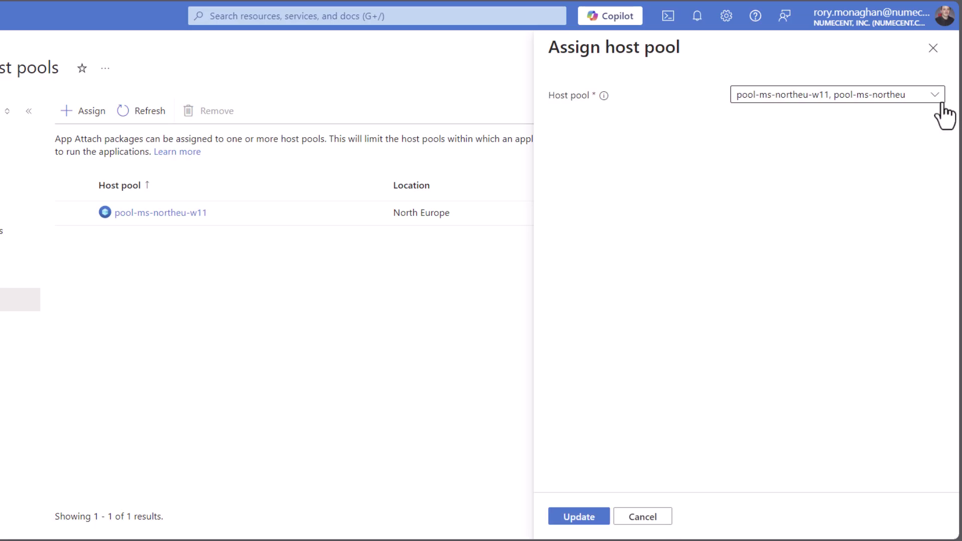
pyautogui.click(592, 519)
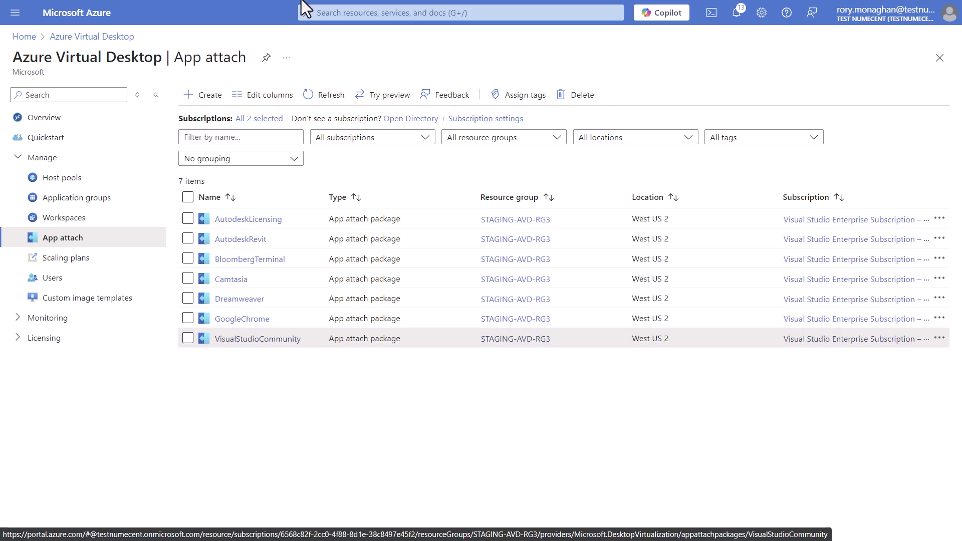
# Switch to the Remote Desktop Web Client, connect to SessionDesktop and check the application statuses in Cloudpaging Player
pyautogui.moveTo(339, 6)
pyautogui.click(433, 7)
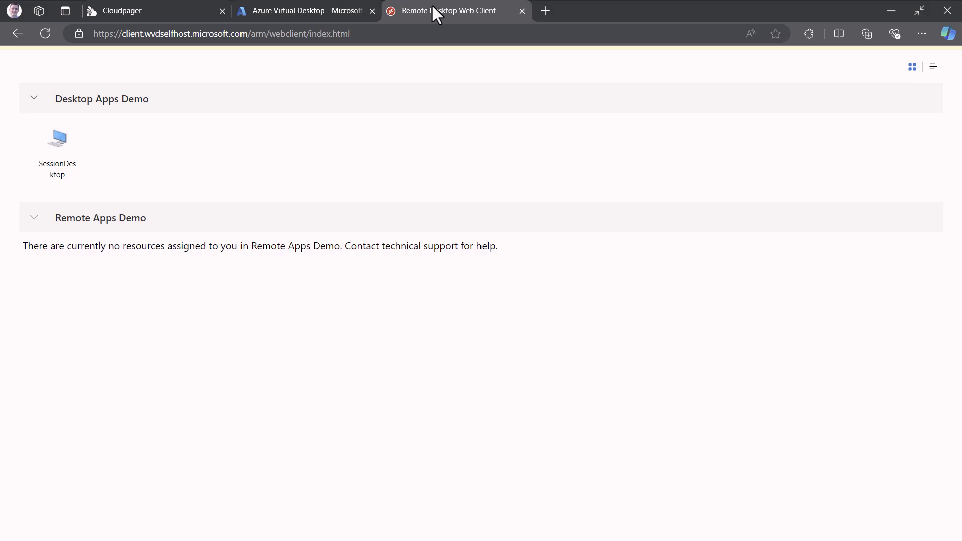
pyautogui.click(63, 150)
pyautogui.click(551, 346)
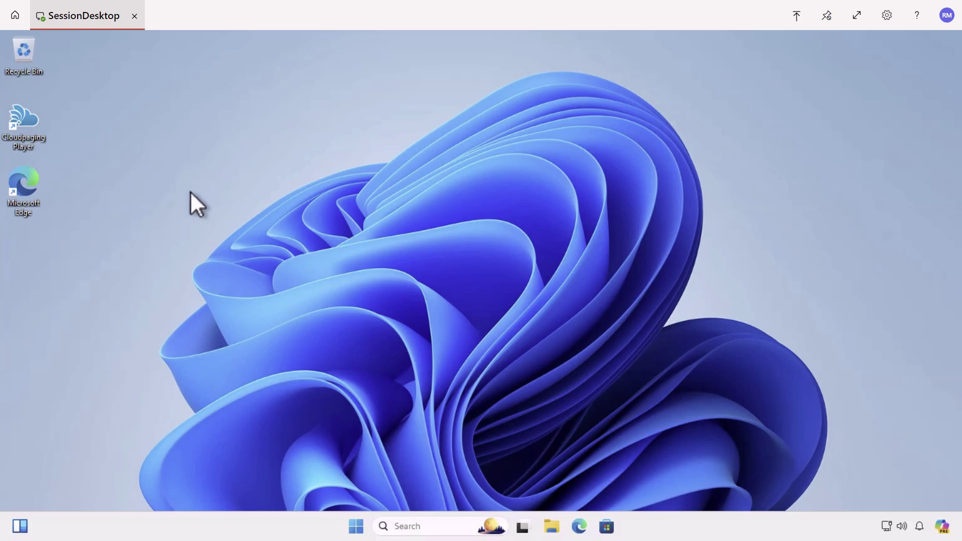
pyautogui.doubleClick(28, 117)
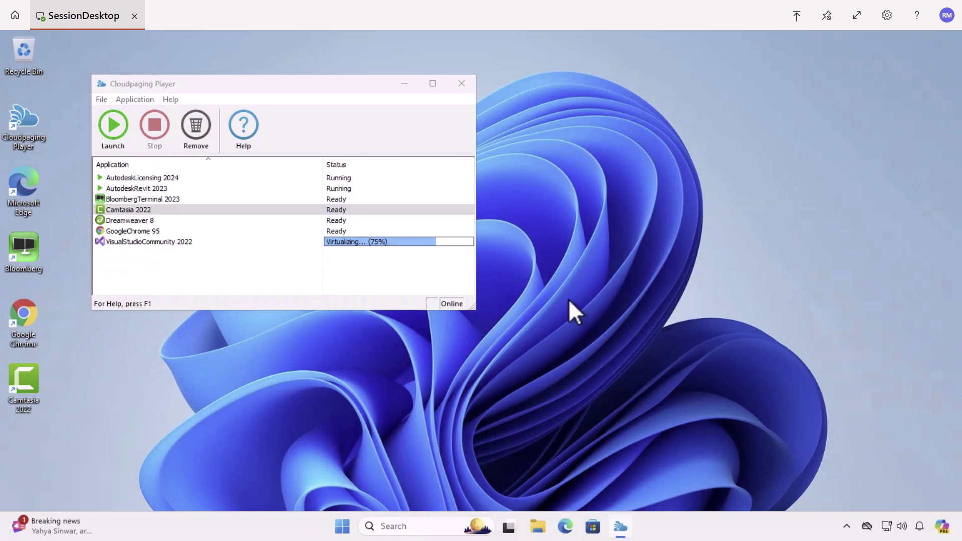
pyautogui.click(402, 81)
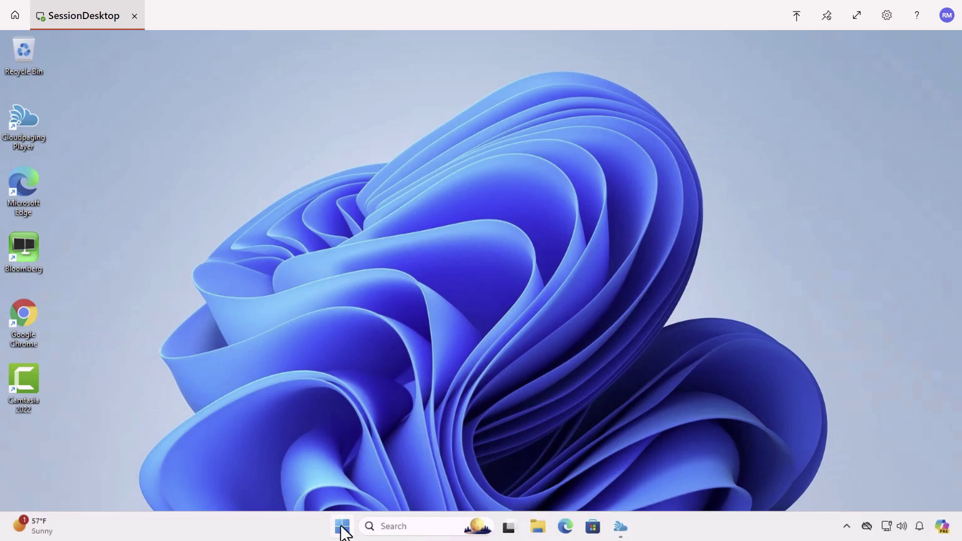
# Start Visual Studio 2022 with General development settings and the Dark theme, and look through the new project templates
pyautogui.scroll(-10, 607, 248)
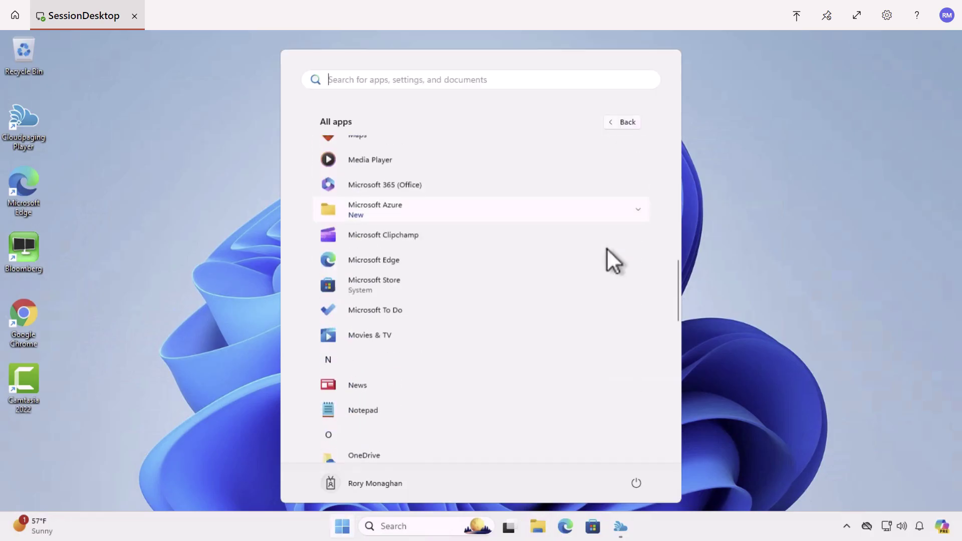
pyautogui.click(551, 278)
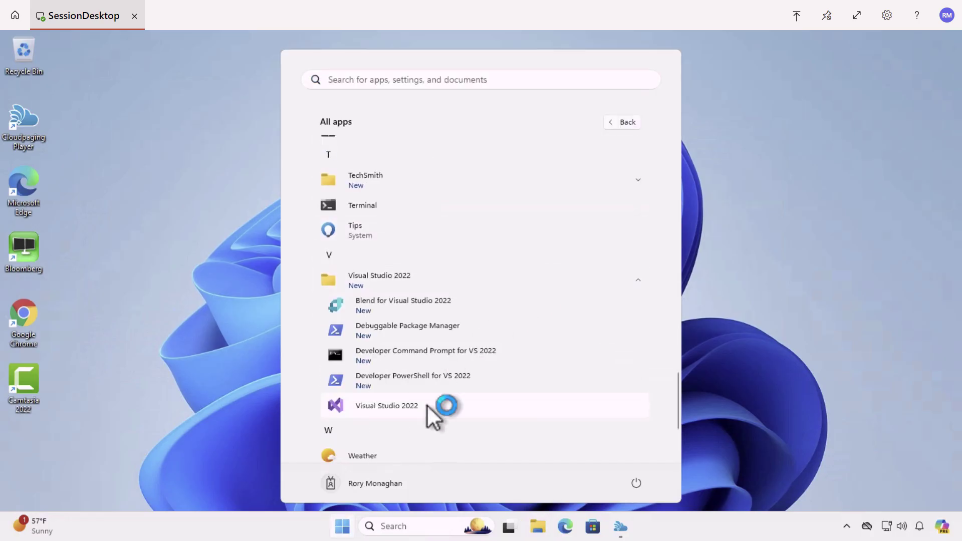
pyautogui.click(428, 404)
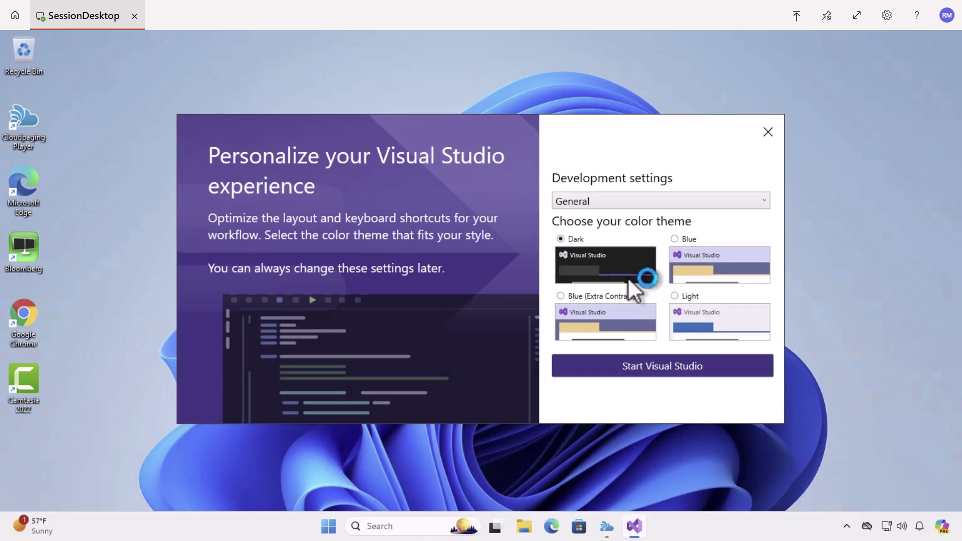
pyautogui.click(684, 368)
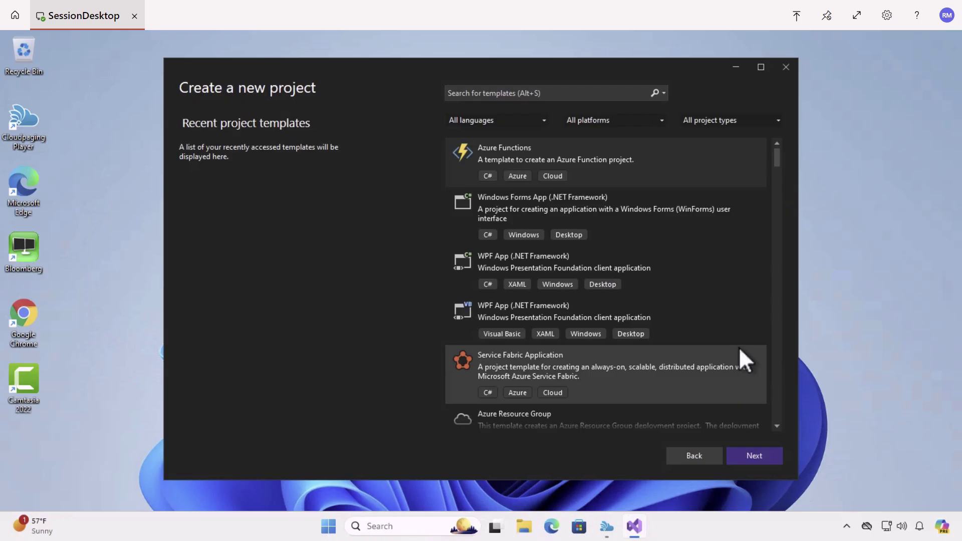
pyautogui.scroll(-2, 621, 289)
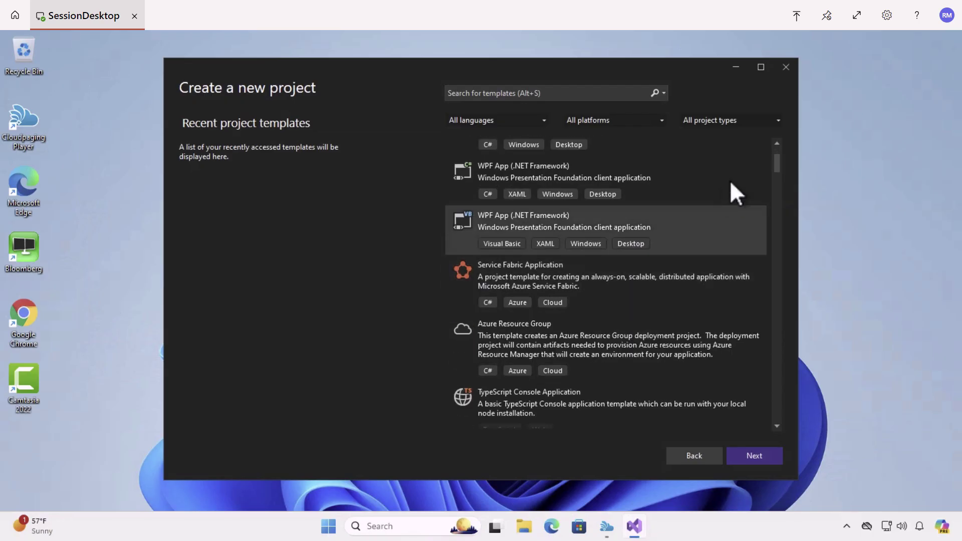
pyautogui.scroll(-2, 735, 186)
pyautogui.scroll(-1, 747, 217)
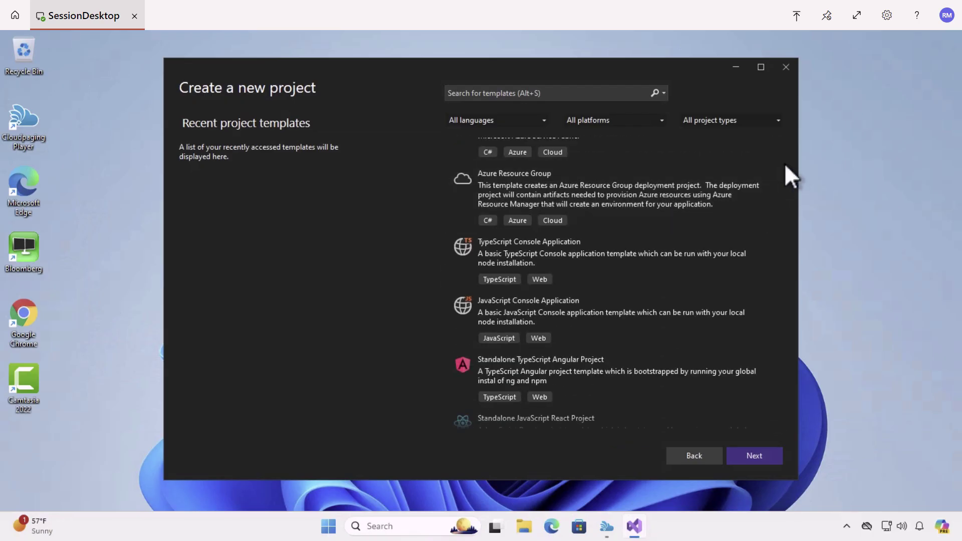
# Close Visual Studio and launch Revit 2023 on the session desktop
pyautogui.click(786, 67)
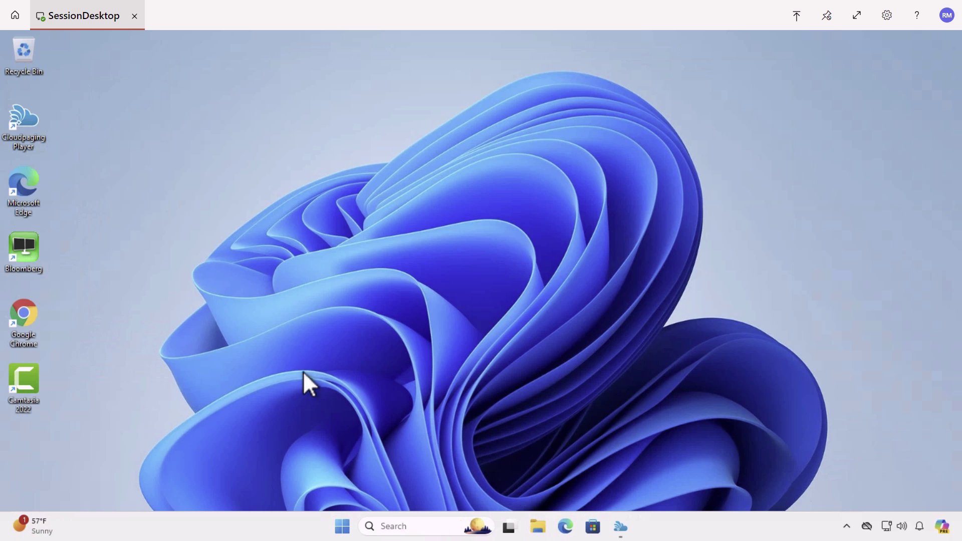
pyautogui.press('super')
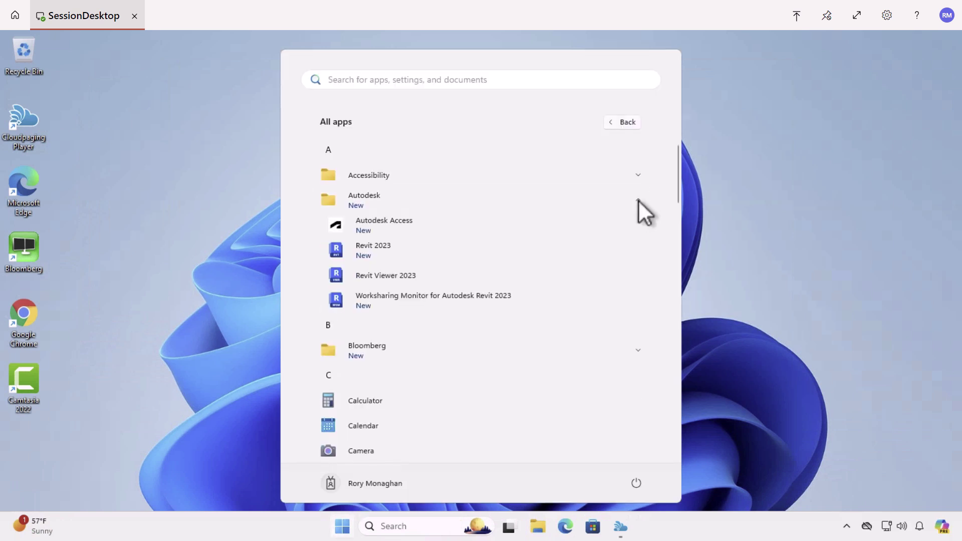
pyautogui.click(431, 252)
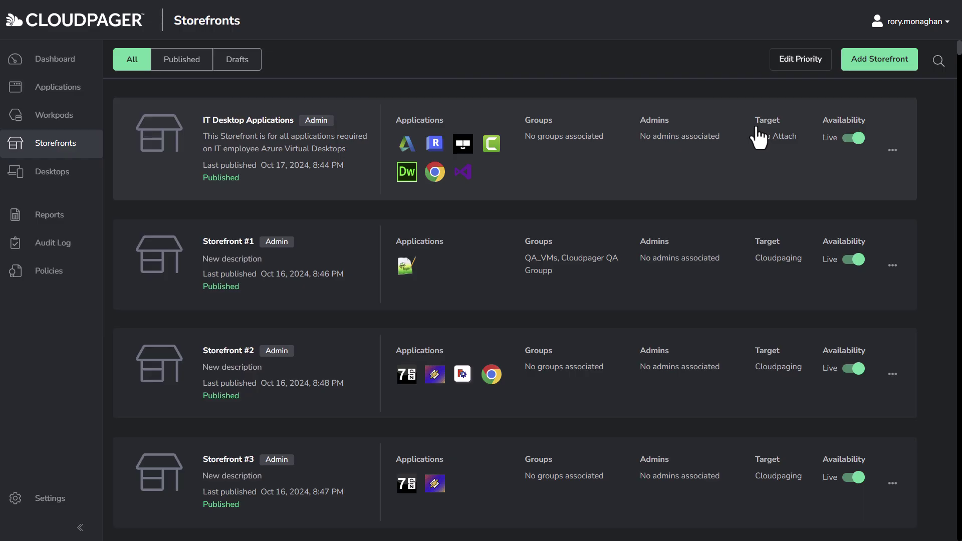
# Create an App Attach storefront named "IT Remote Applications", described as "Applications published for IT employees via RemoteApp", and enter the subscription ID
pyautogui.click(878, 64)
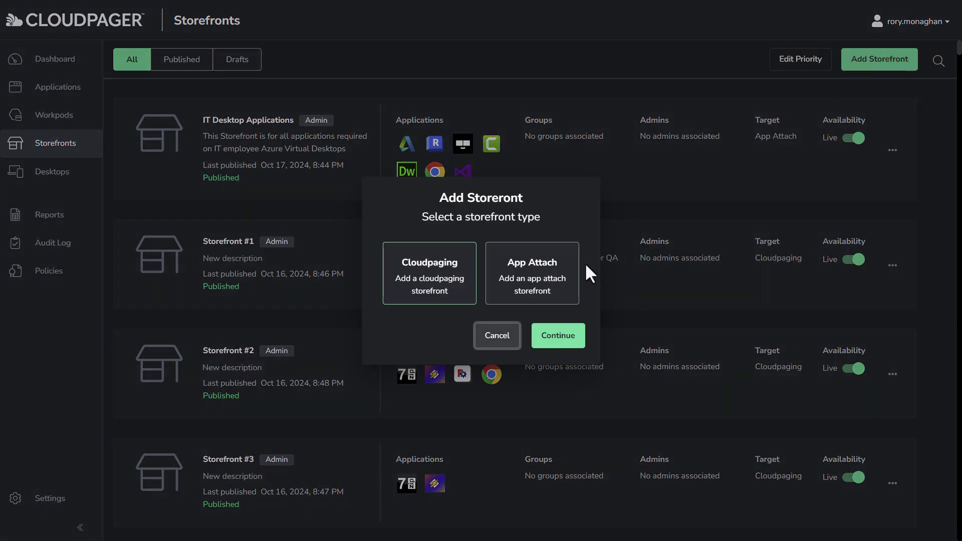
pyautogui.click(572, 290)
pyautogui.click(576, 341)
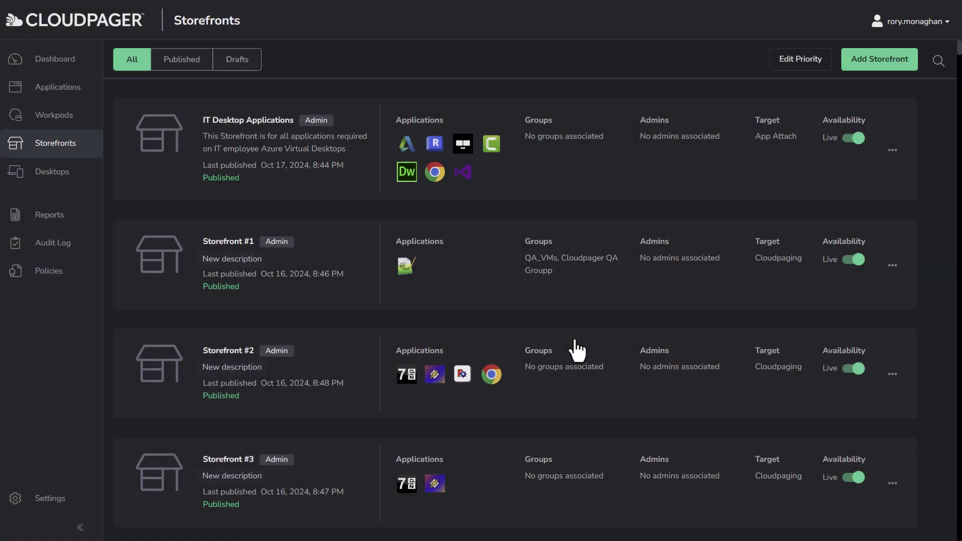
pyautogui.click(326, 194)
pyautogui.write('IT Remote Applications')
pyautogui.press('Tab')
pyautogui.write('Applications published for IT employees via RemoteApp')
pyautogui.press('Tab')
pyautogui.write('76a70a14-8e9d-4812-90b7-18dd8793a74c')
# Set the storefront's resource group to STAGING-AVD1 and its host pool to STAGING-HP8
pyautogui.click(499, 318)
pyautogui.click(496, 314)
pyautogui.click(493, 346)
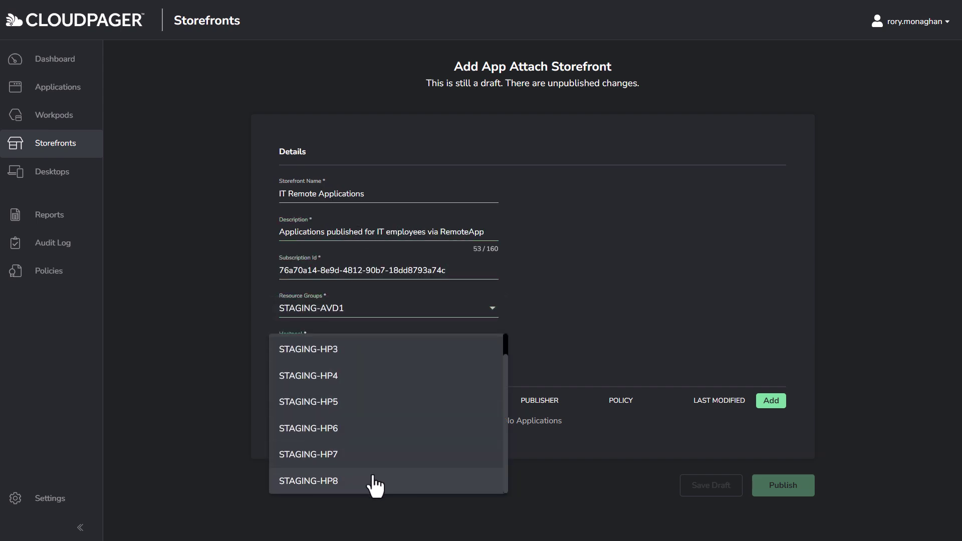
pyautogui.click(374, 480)
# Add the BloombergTerminal 2023 application to the IT Remote Applications storefront
pyautogui.click(771, 400)
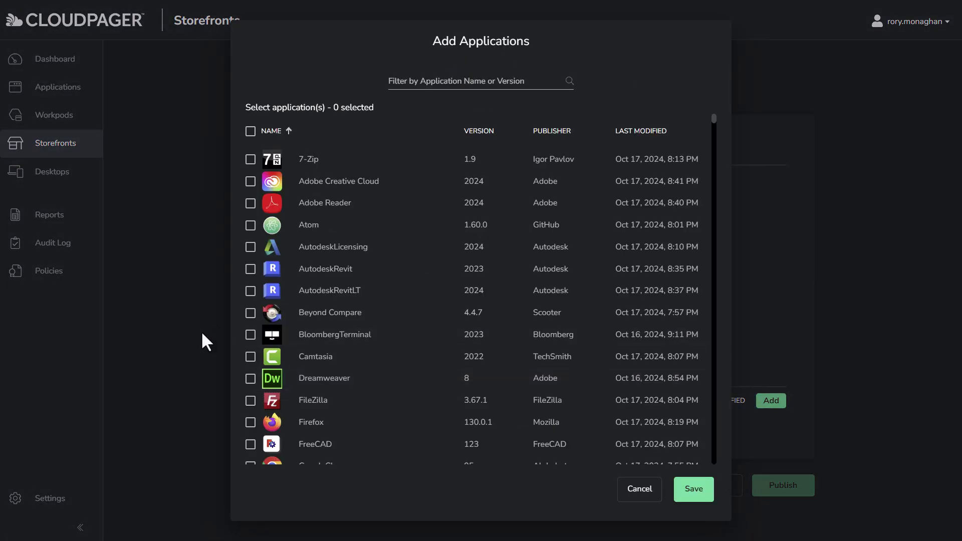
pyautogui.click(250, 335)
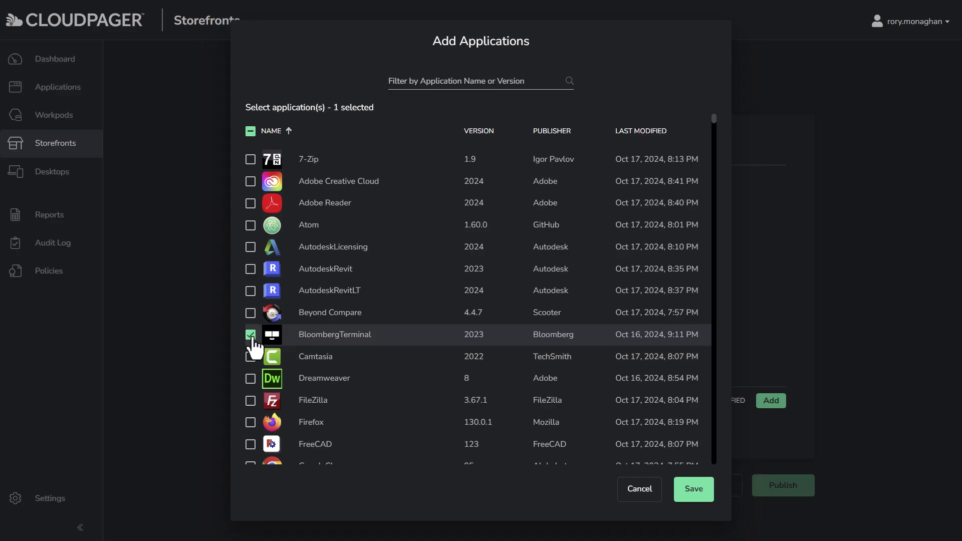
pyautogui.click(691, 491)
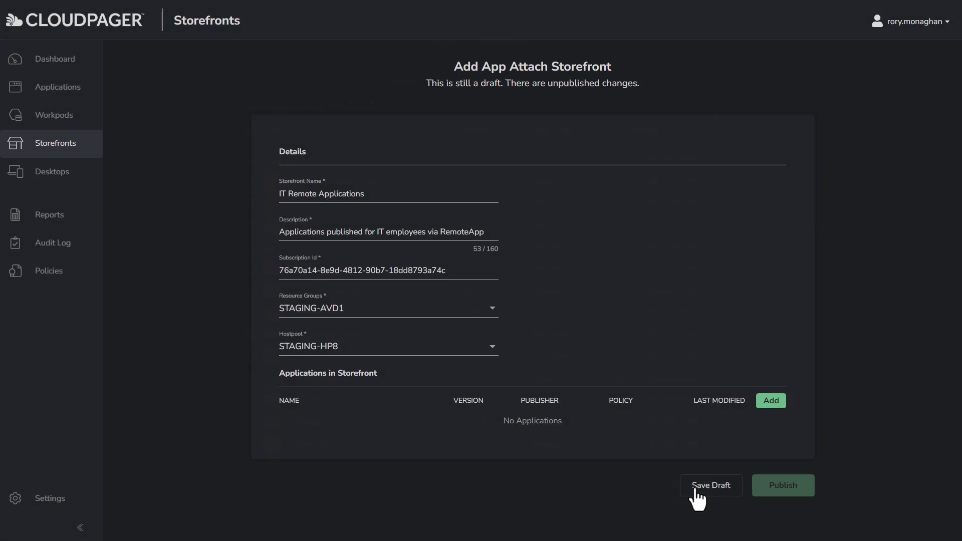
# Publish the storefront with the comment "CHG1025402 - Created IT Remote Applications Storefront"
pyautogui.click(793, 499)
pyautogui.write('CHG1025402 ')
pyautogui.write('- IT Remote App li')
pyautogui.press('BackSpace')
pyautogui.press('BackSpace')
pyautogui.press('BackSpace')
pyautogui.press('BackSpace')
pyautogui.press('BackSpace')
pyautogui.press('BackSpace')
pyautogui.press('BackSpace')
pyautogui.write('Applications Storefront')
pyautogui.click(398, 267)
pyautogui.write('Created')
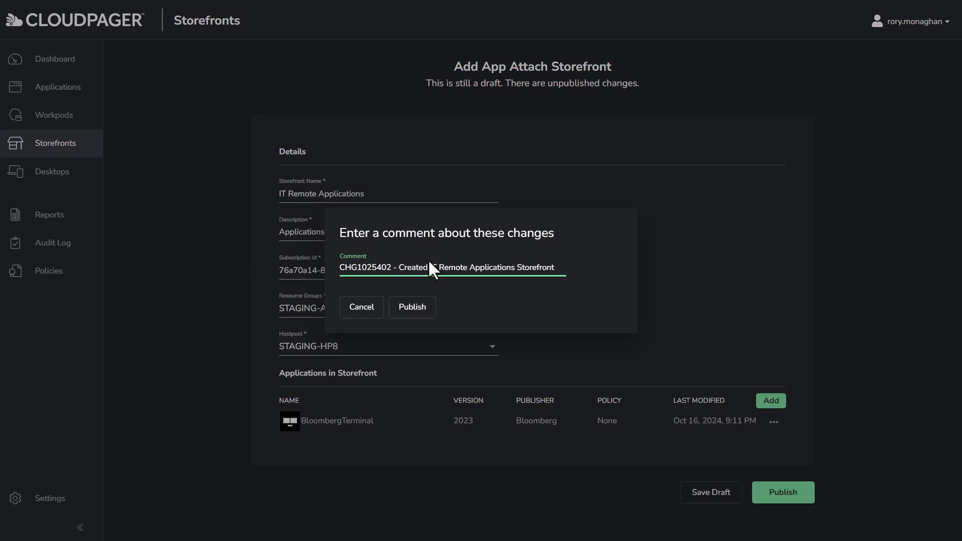
pyautogui.click(423, 313)
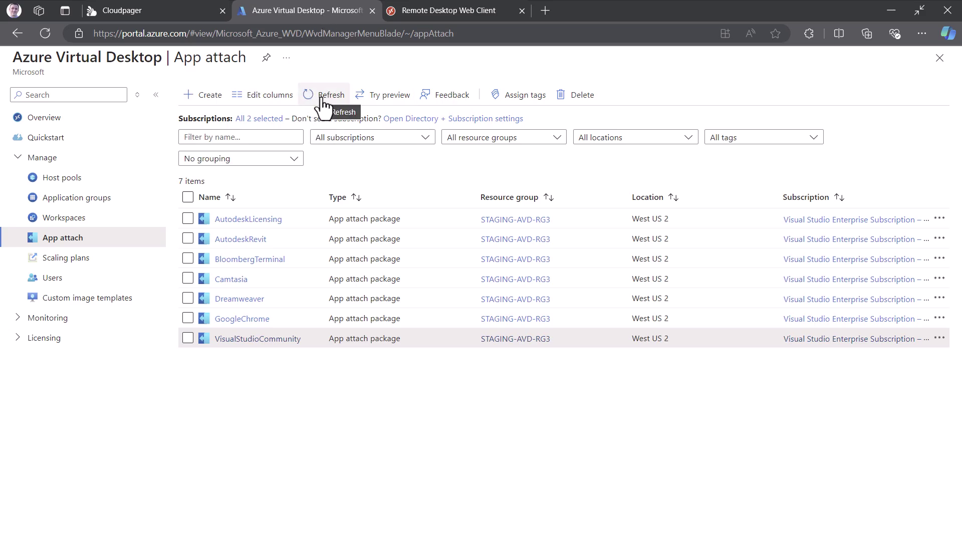
# Refresh the App attach list in the Azure portal and assign the .IT User Group to the BloombergTerminal package in STAGING-AVD1
pyautogui.click(324, 100)
pyautogui.click(271, 282)
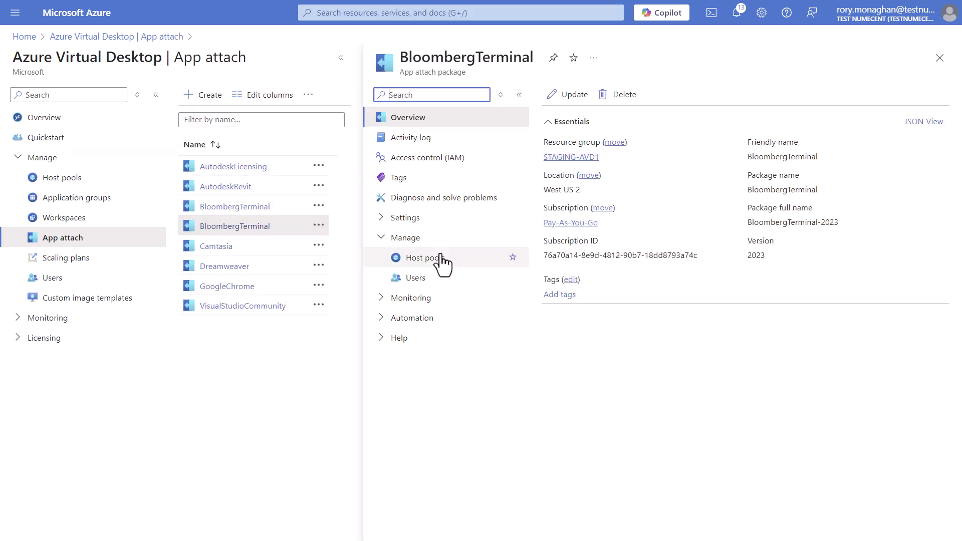
pyautogui.click(430, 280)
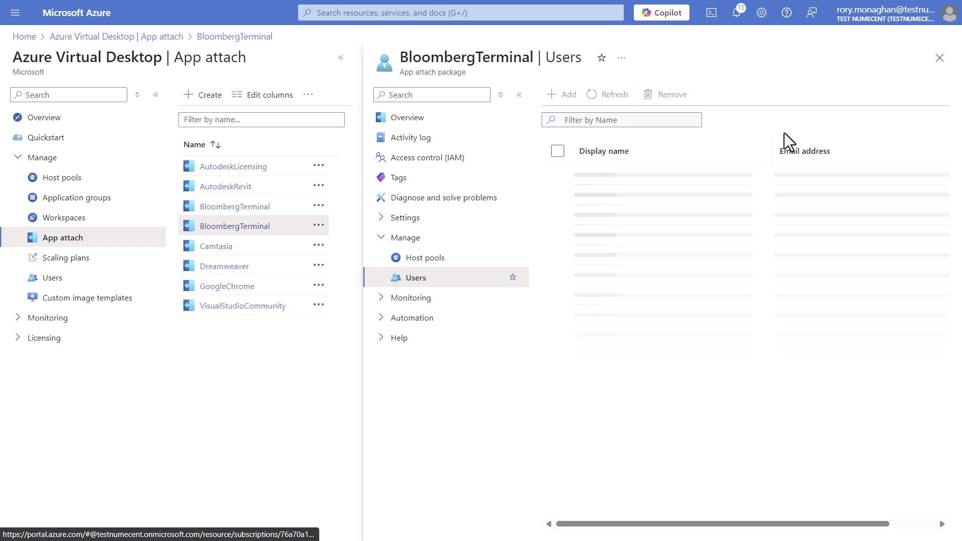
pyautogui.click(555, 99)
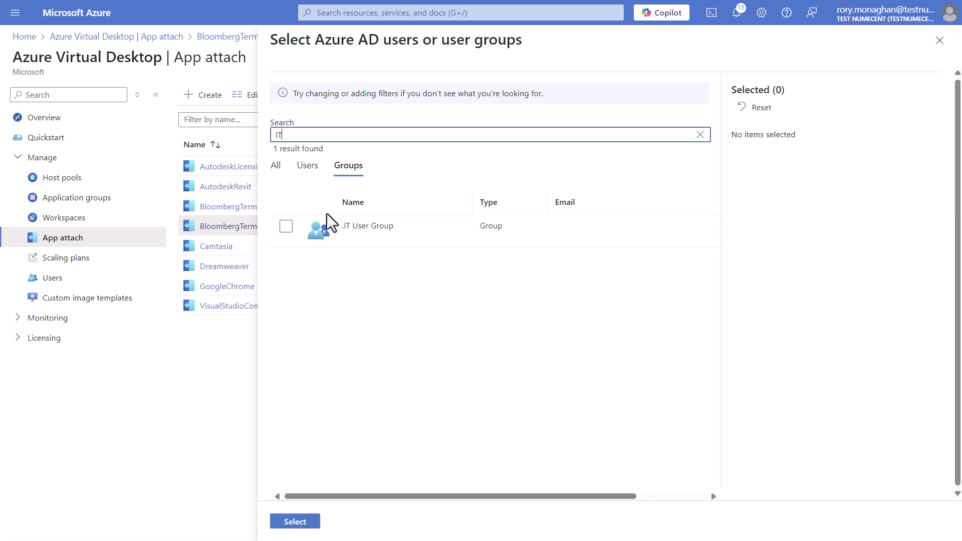
pyautogui.click(286, 226)
pyautogui.click(297, 522)
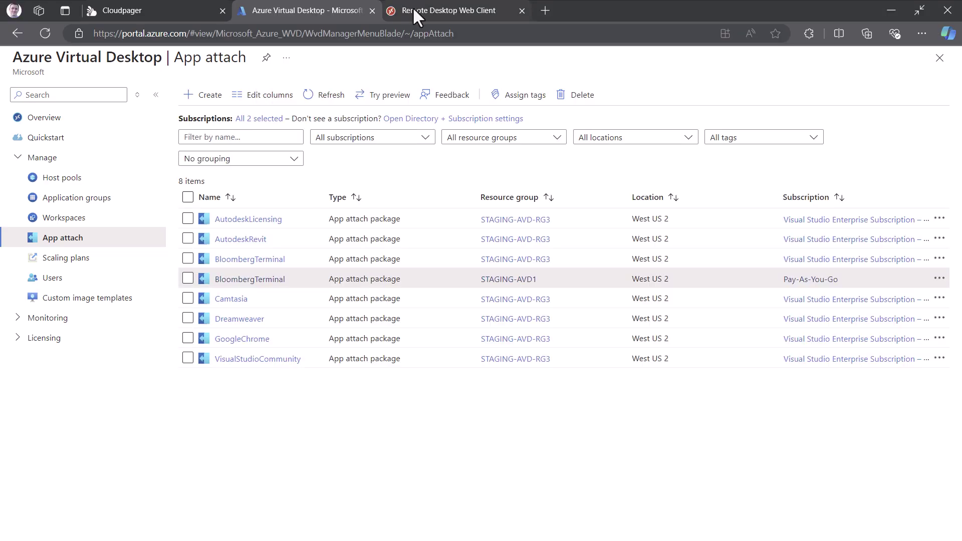
# Reload the Remote Desktop Web Client and launch the Bloomberg Terminal remote app from Remote Apps Demo
pyautogui.click(413, 9)
pyautogui.click(374, 36)
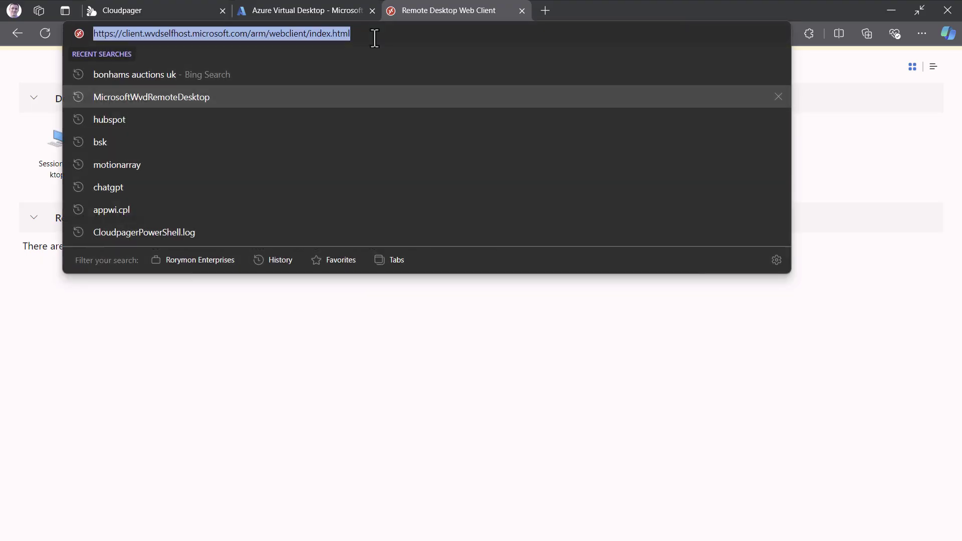
pyautogui.press('Return')
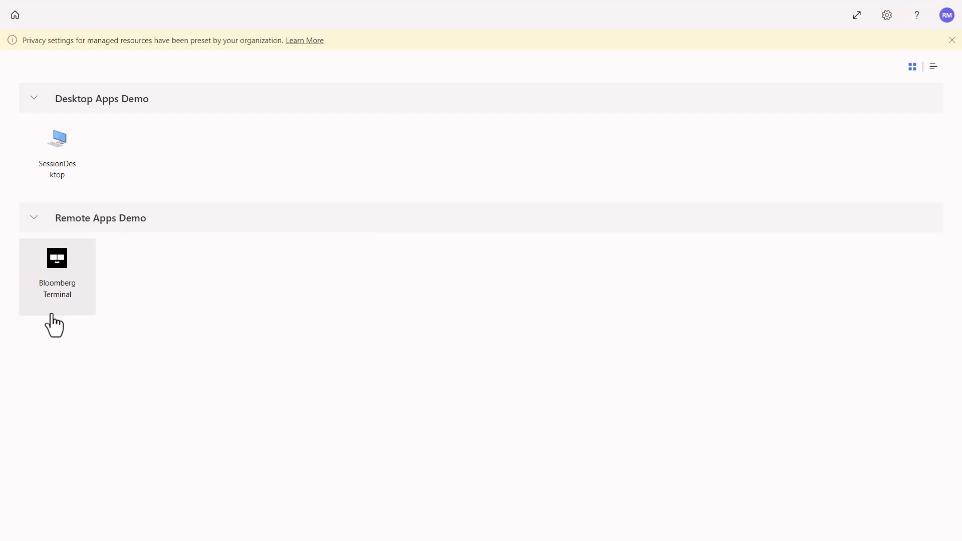
pyautogui.click(62, 275)
pyautogui.click(556, 342)
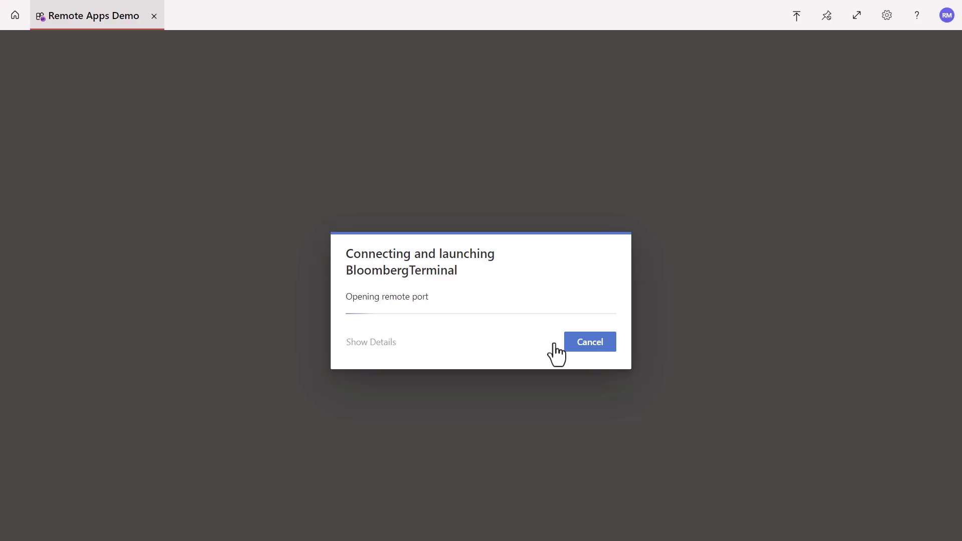